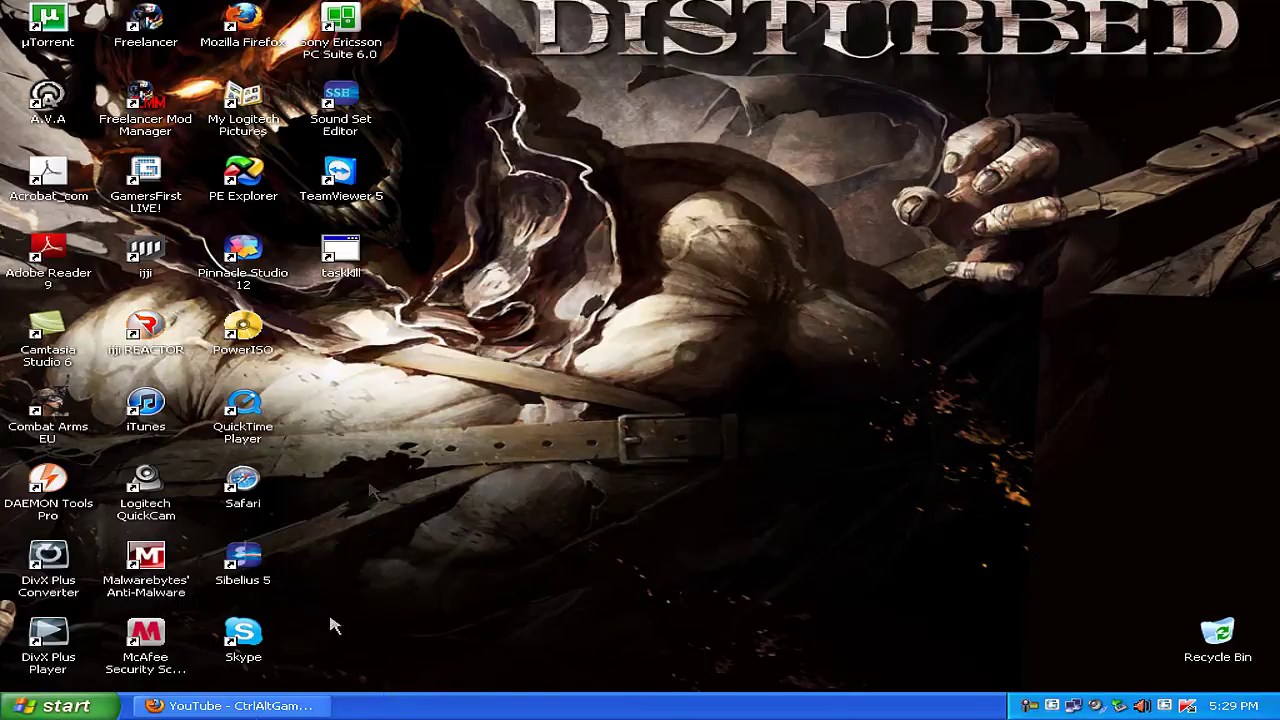
Step: Visit rarlab.com in a new Firefox tab, look over the page, then close that tab
click(300, 706)
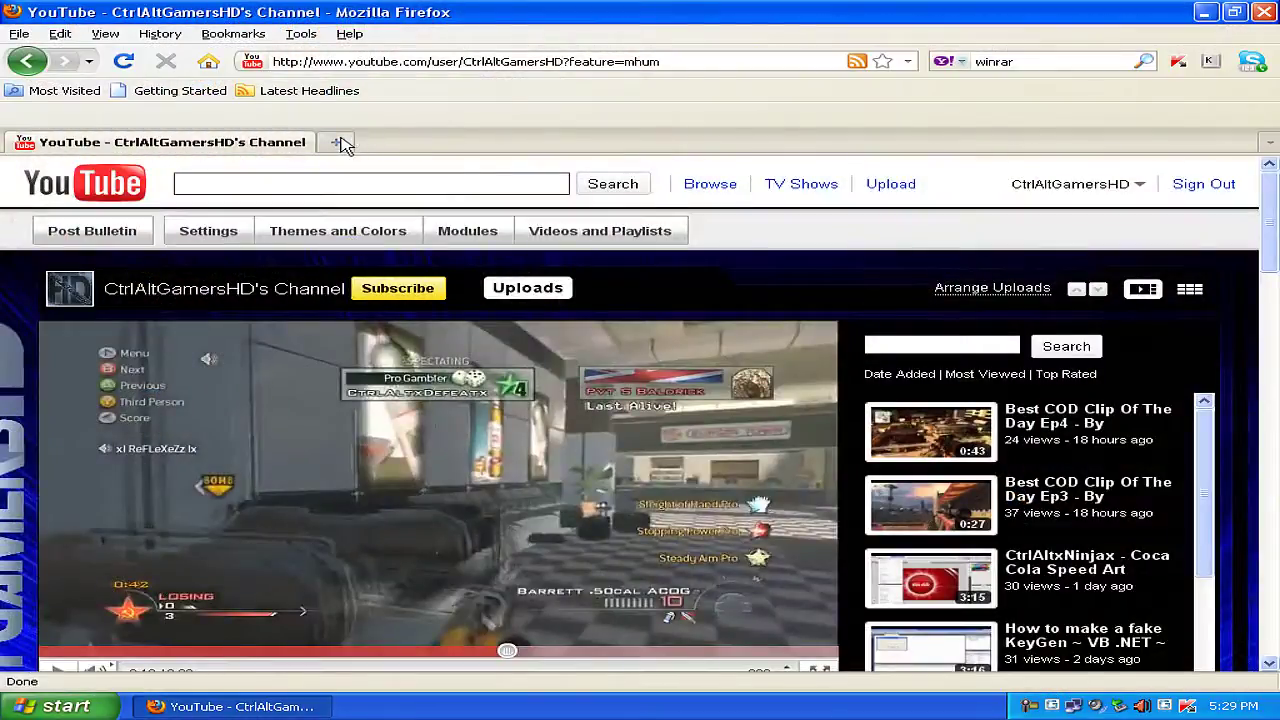
click(337, 142)
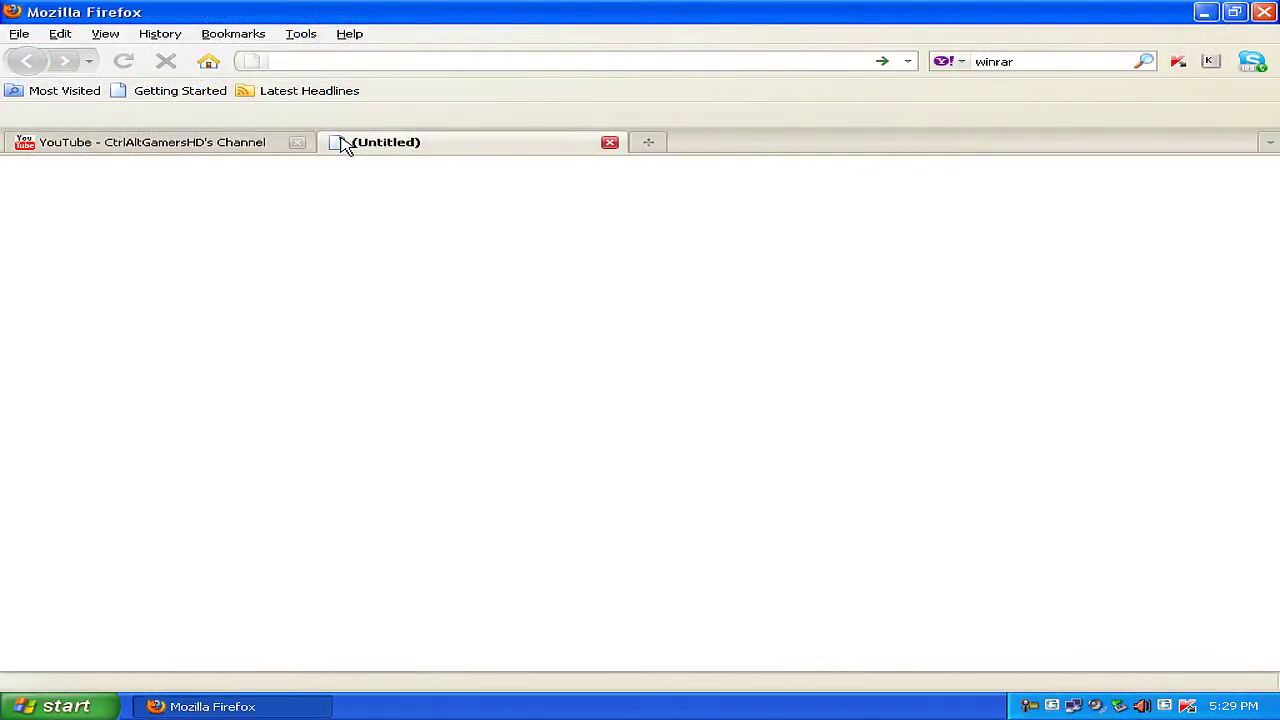
text(rarl)
key(BackSpace)
text(lab.com)
key(Return)
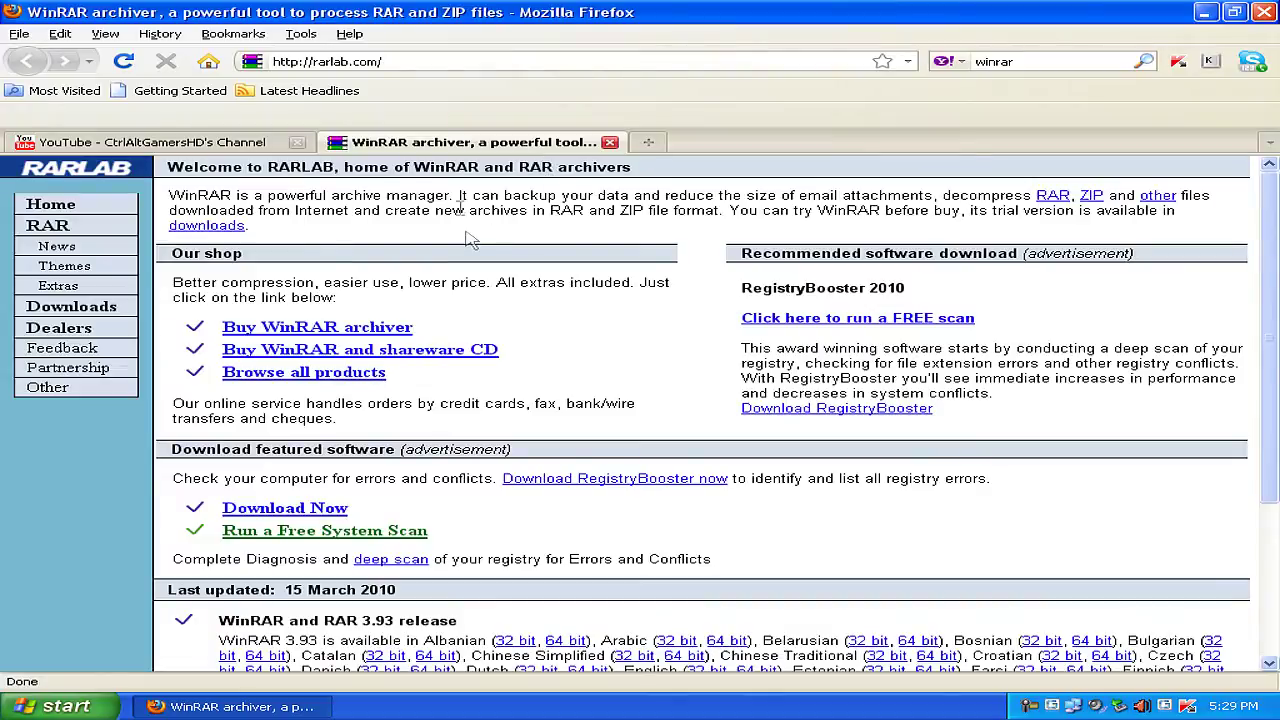
drag(1276, 405, 1128, 289)
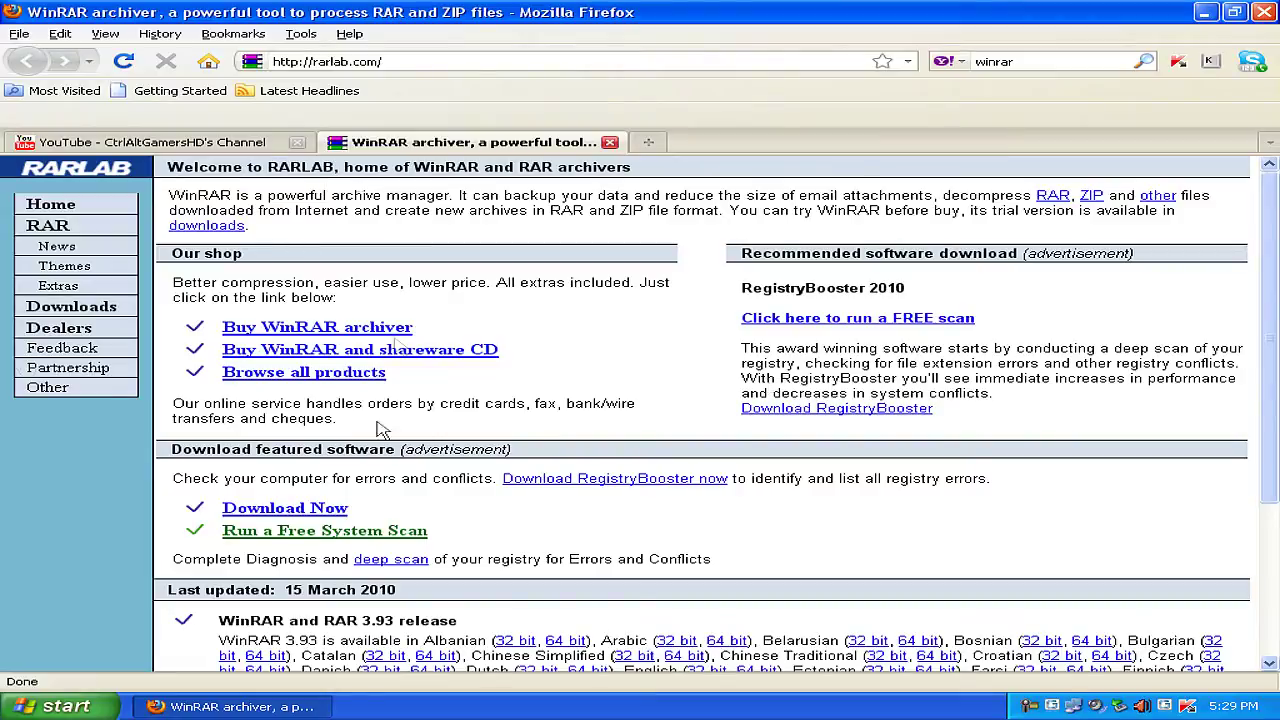
click(609, 142)
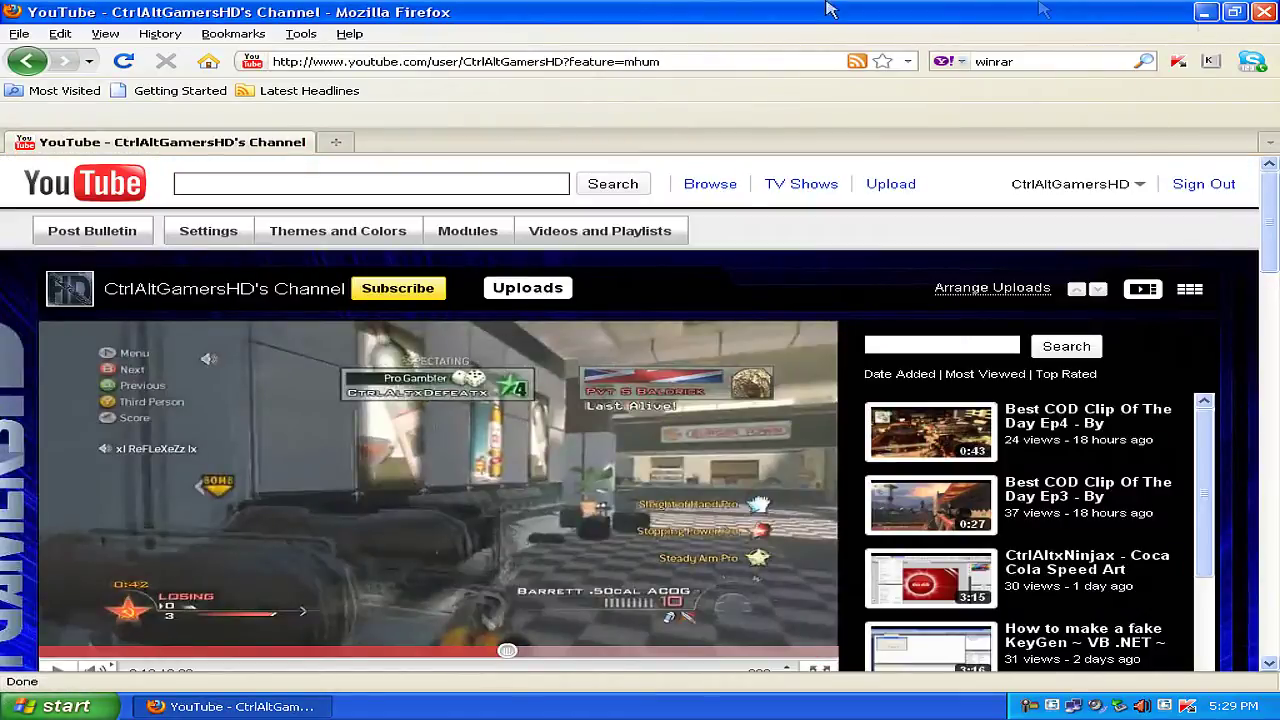
Step: Minimize Firefox and open the Local Disk (C:) drive through My Computer
click(1205, 12)
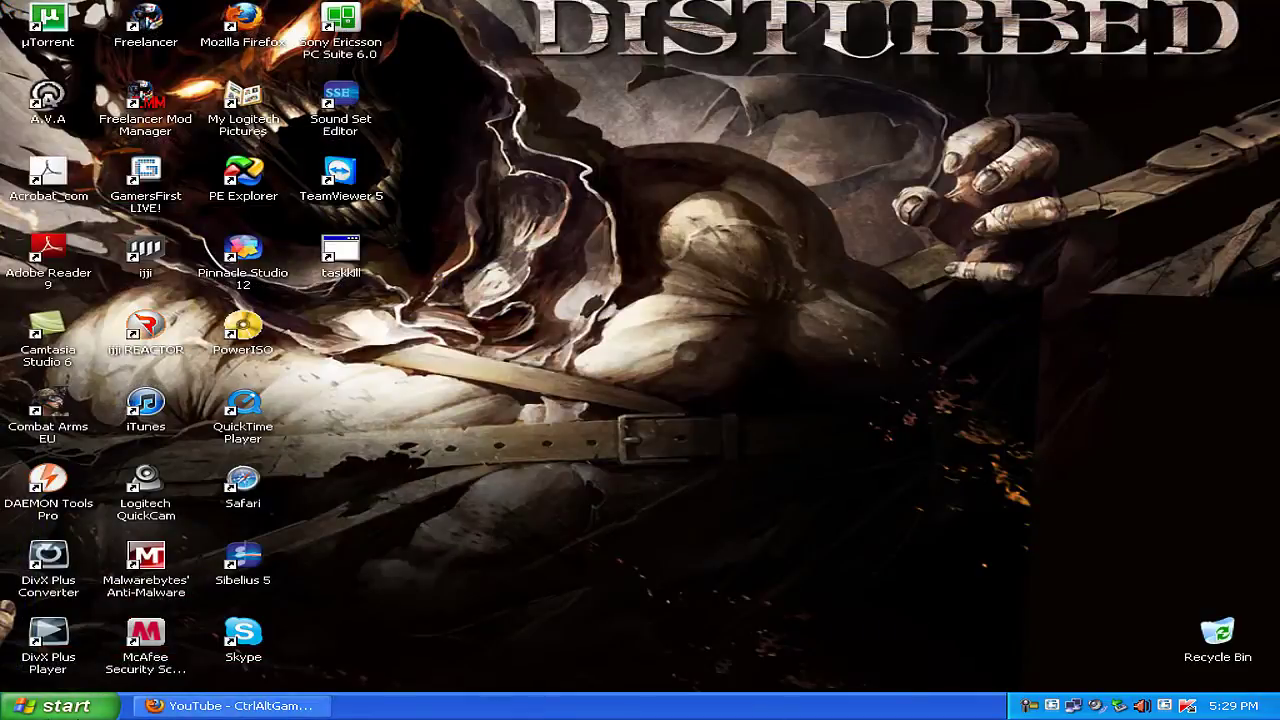
click(50, 706)
click(368, 440)
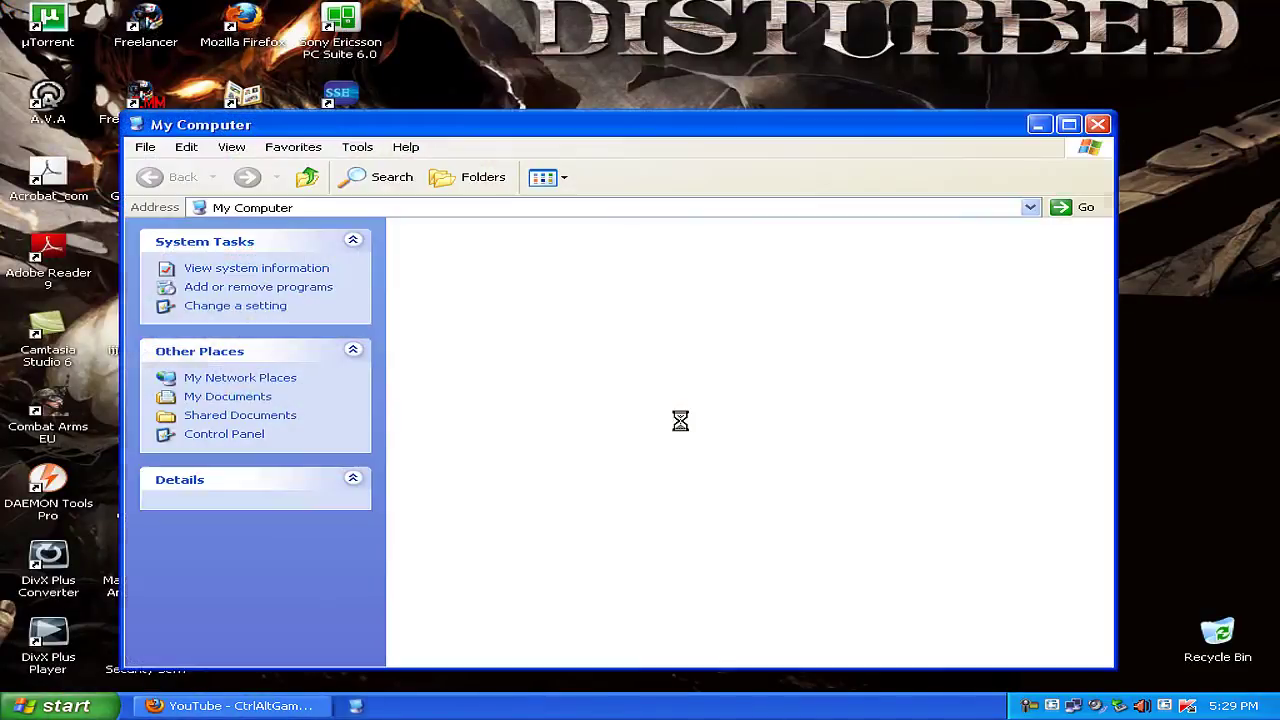
double_click(530, 428)
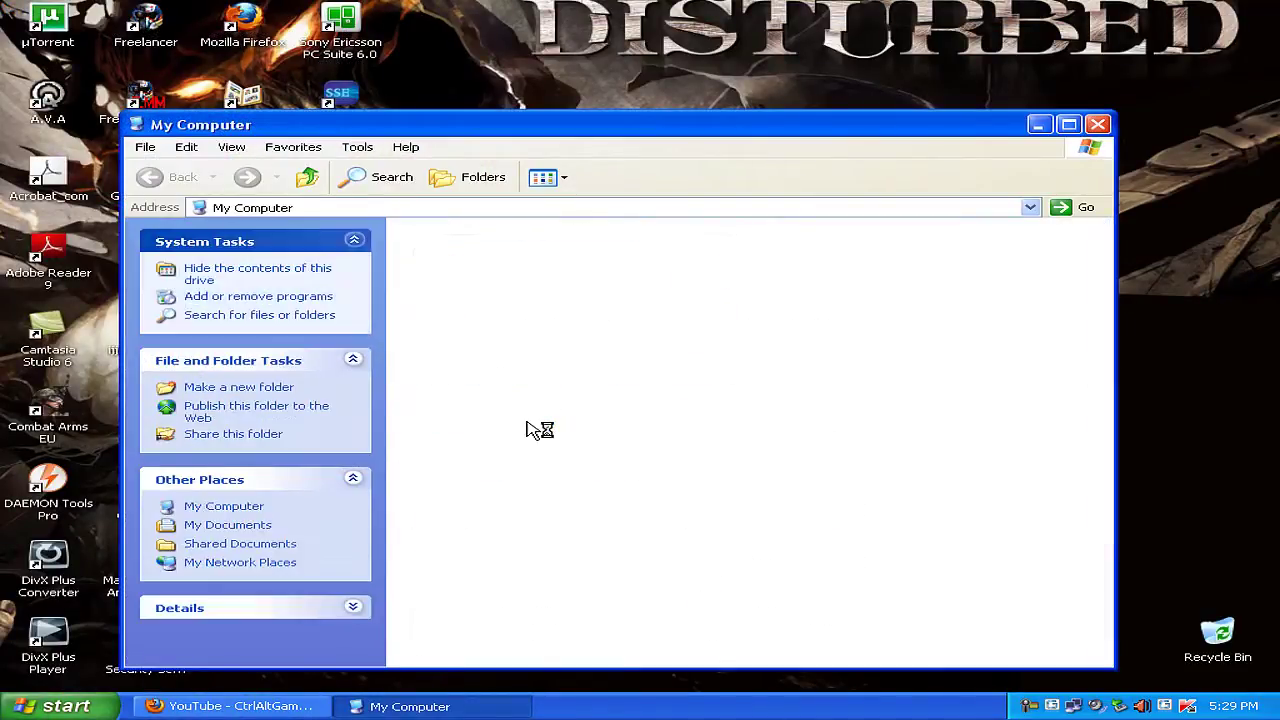
Step: Browse into the C:\Caps\YT Misc folder
scroll(843, 486, down, 5)
scroll(848, 494, up, 5)
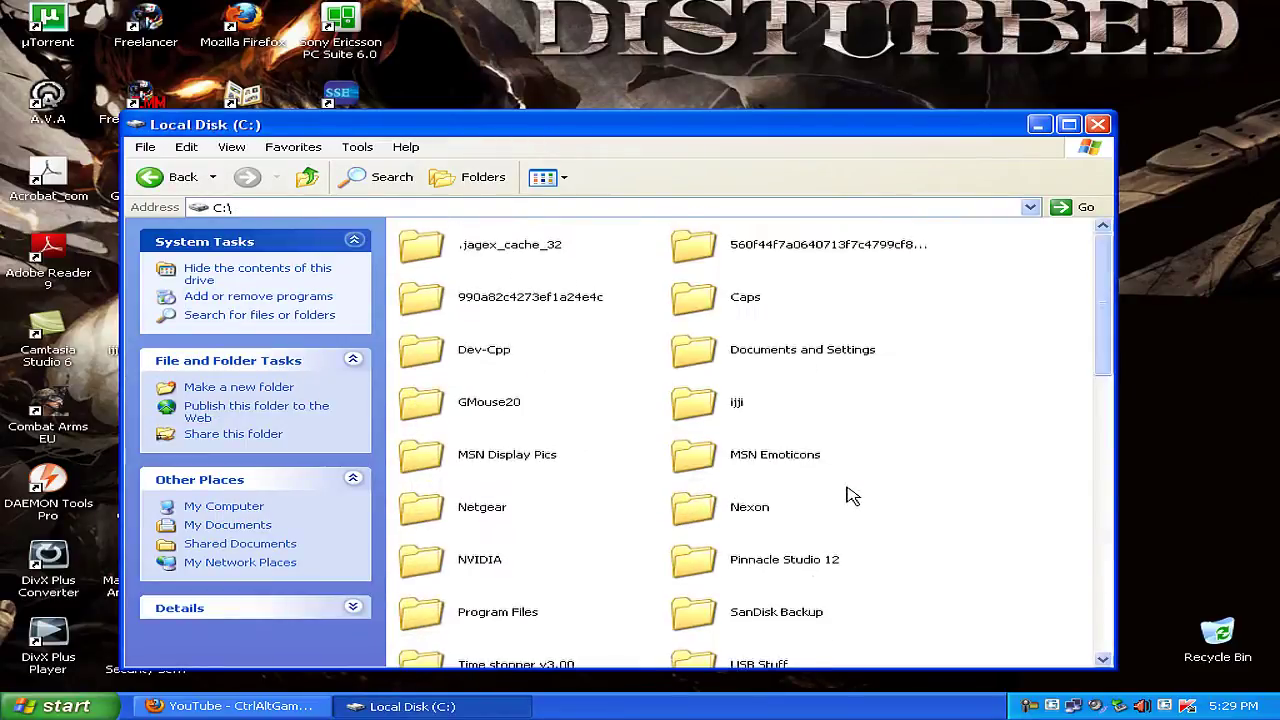
scroll(850, 500, down, 5)
scroll(857, 509, up, 2)
scroll(814, 520, up, 1)
scroll(760, 518, up, 2)
double_click(692, 290)
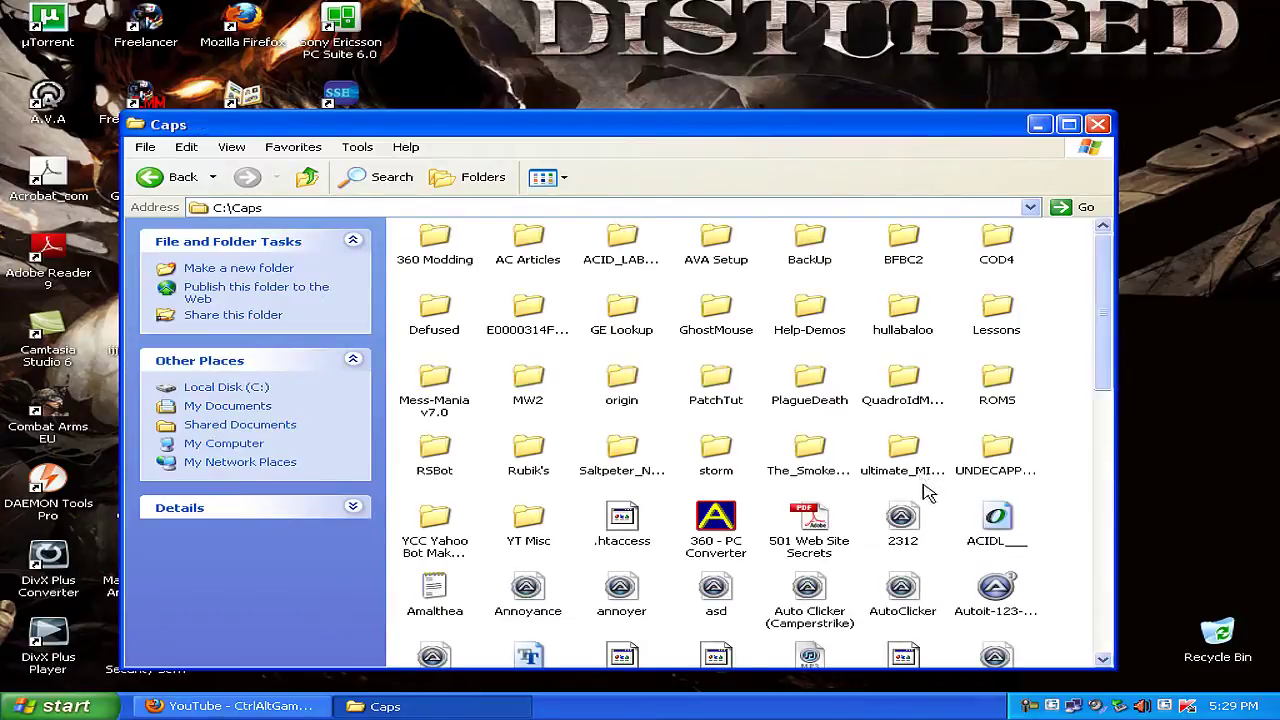
scroll(926, 490, down, 2)
double_click(530, 433)
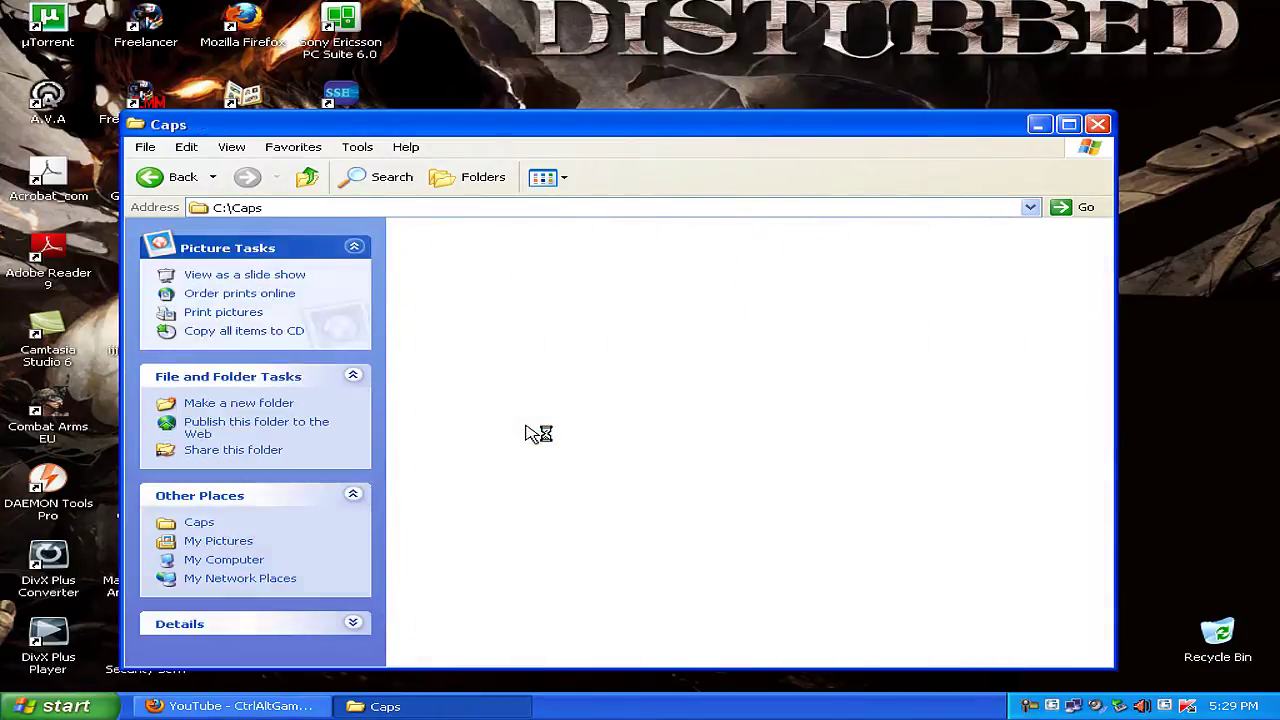
scroll(1063, 566, down, 1)
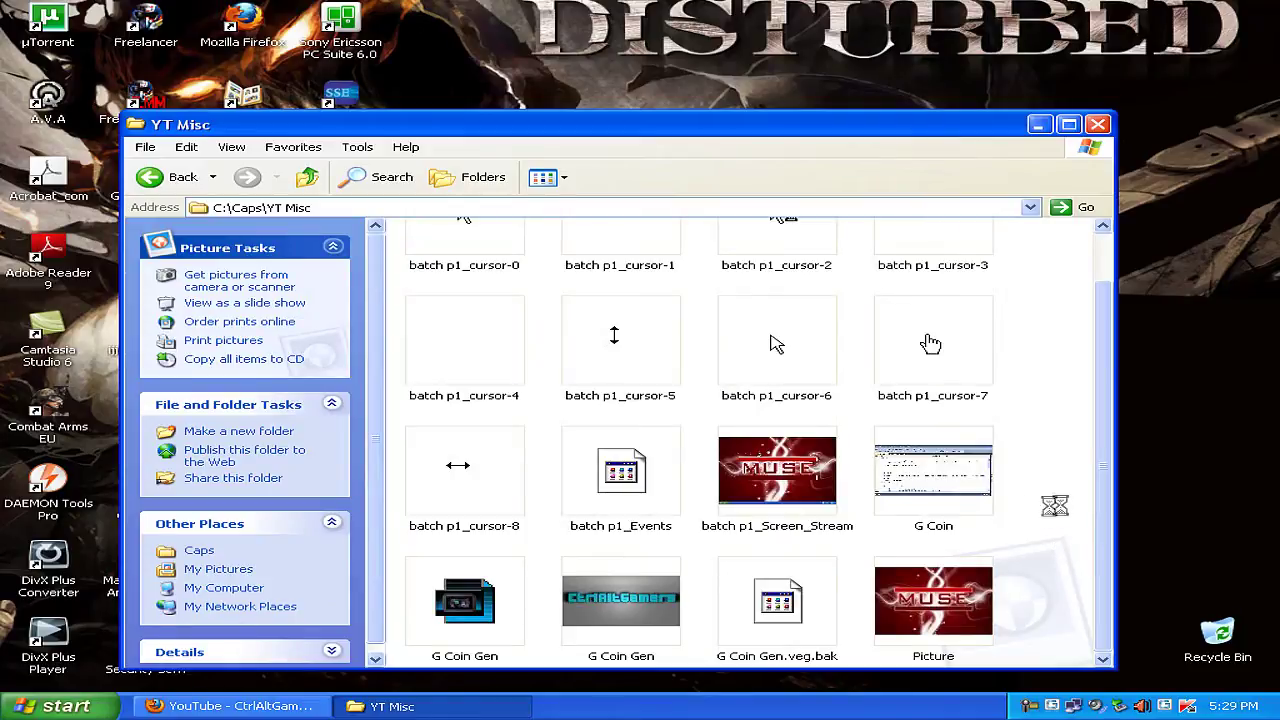
Step: Create a new text document named secret in YT Misc and open it
right_click(1063, 536)
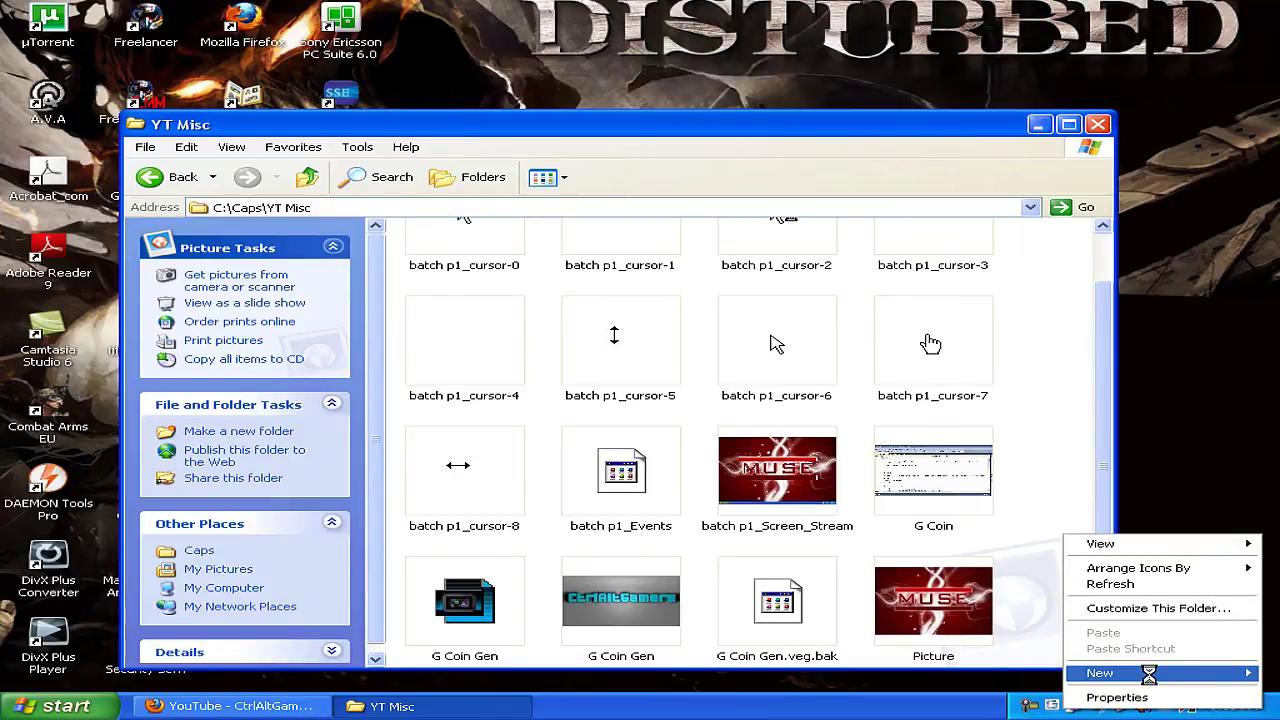
mouse_move(1165, 673)
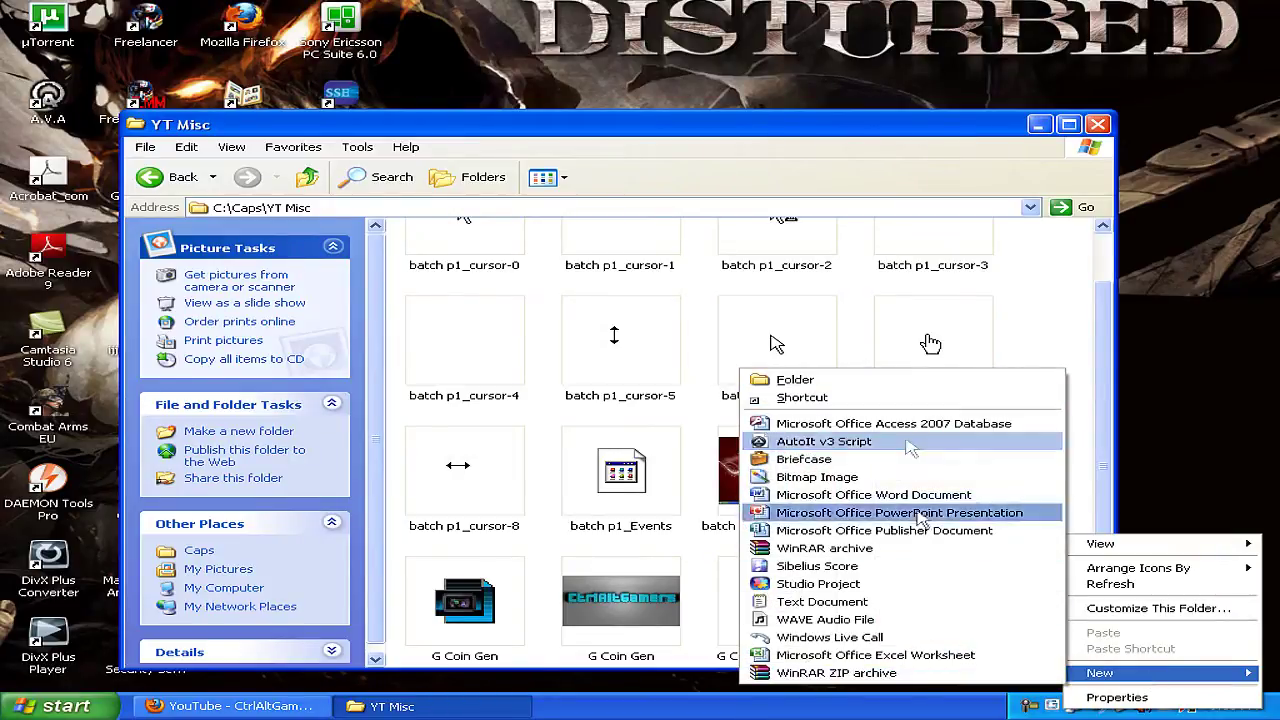
click(848, 602)
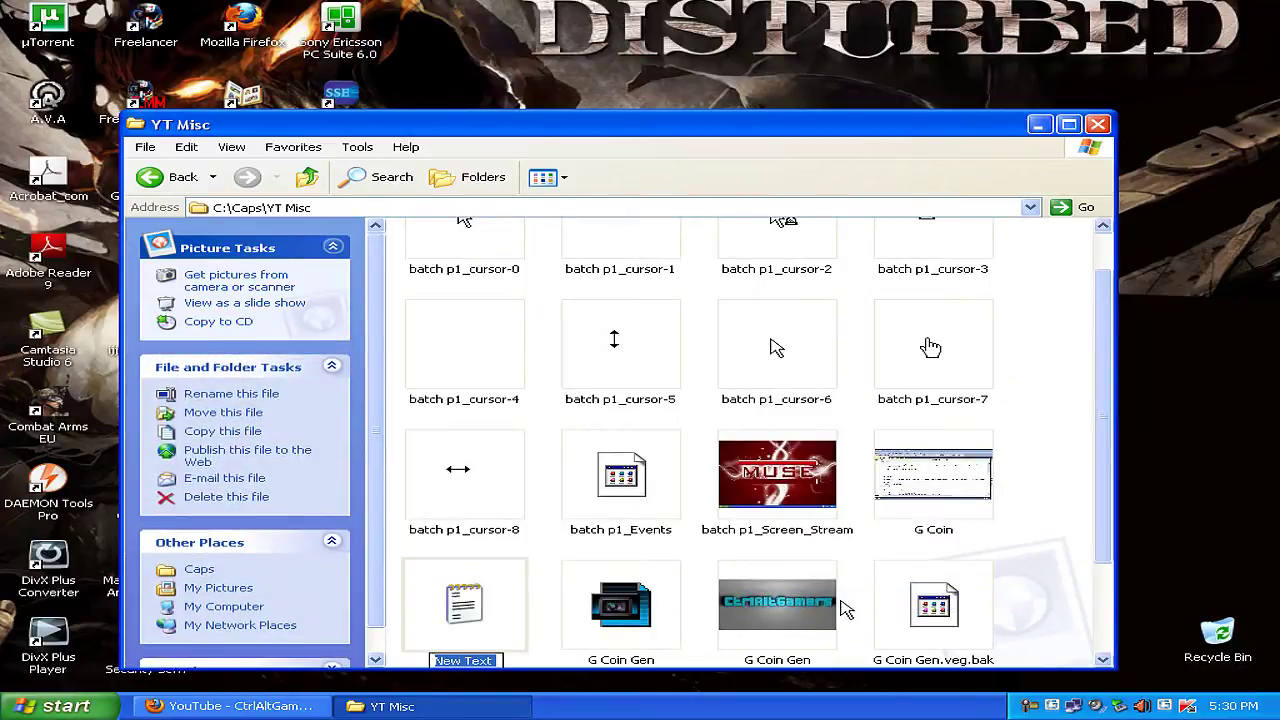
text(secret)
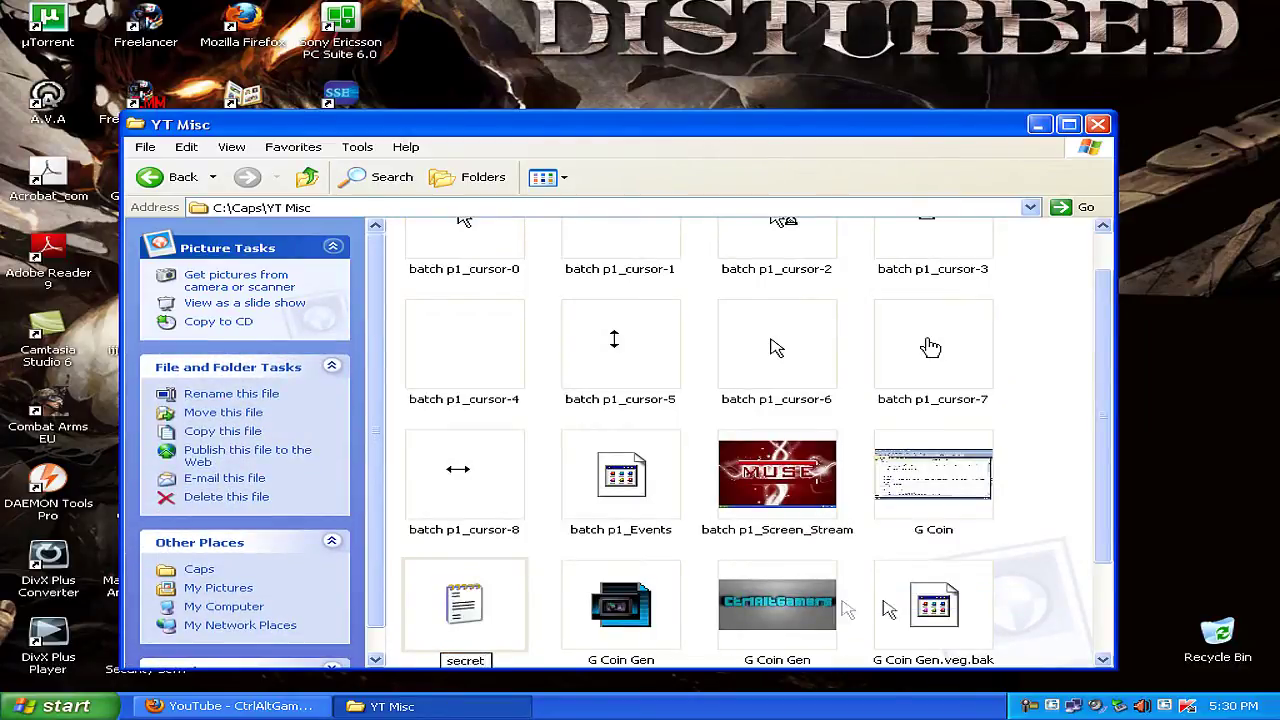
click(1020, 595)
double_click(463, 600)
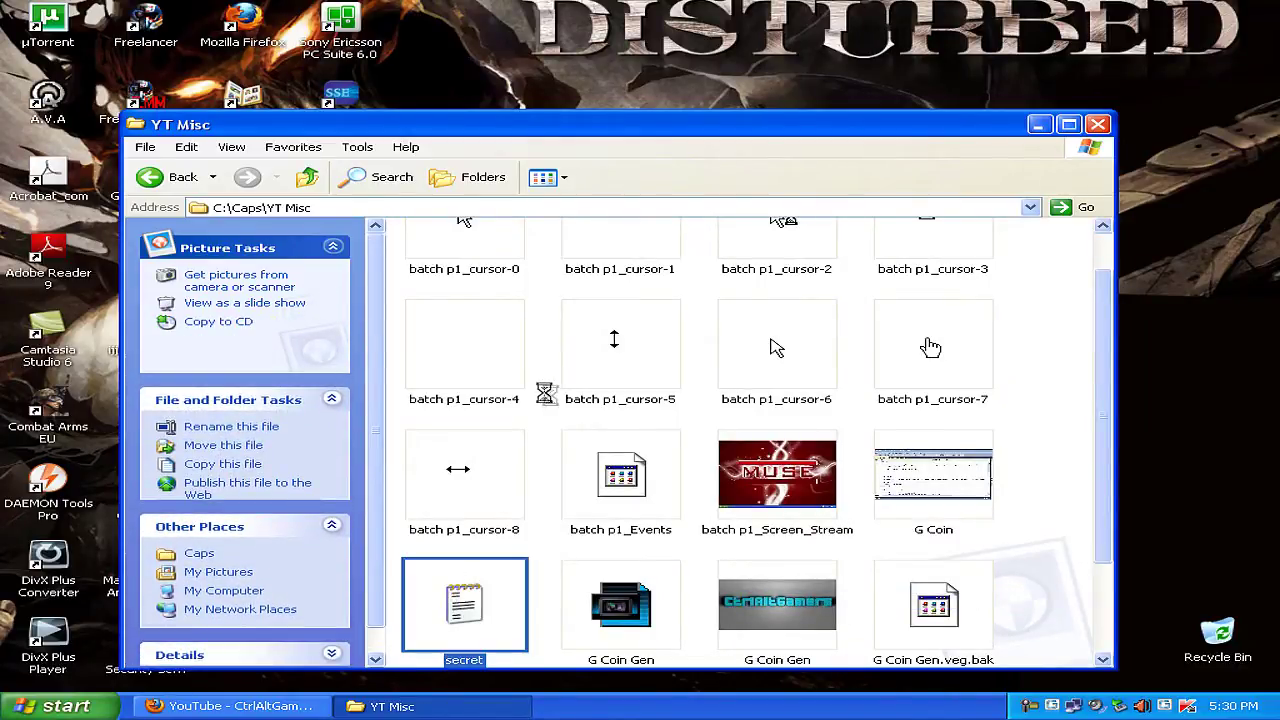
key(shift+F10)
Step: Type the YouTube channel web address into secret.txt, correcting a typo
click(500, 289)
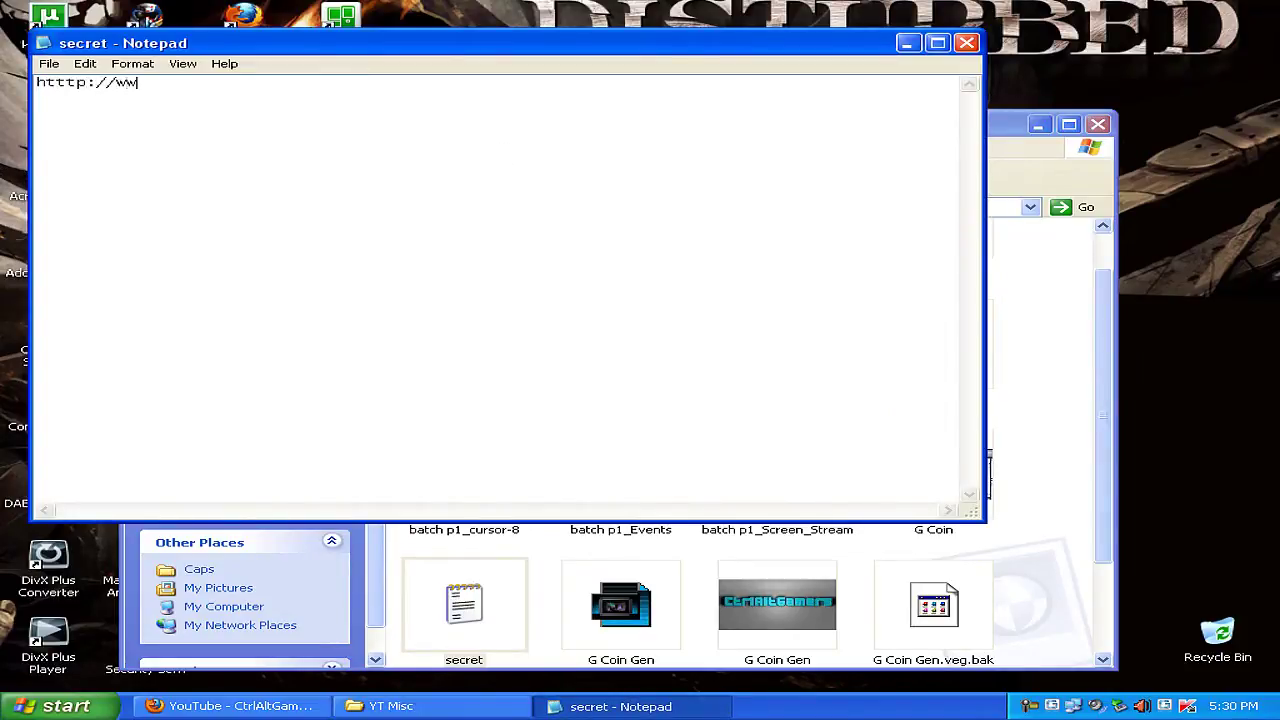
key(BackSpace)
key(BackSpace)
key(BackSpace)
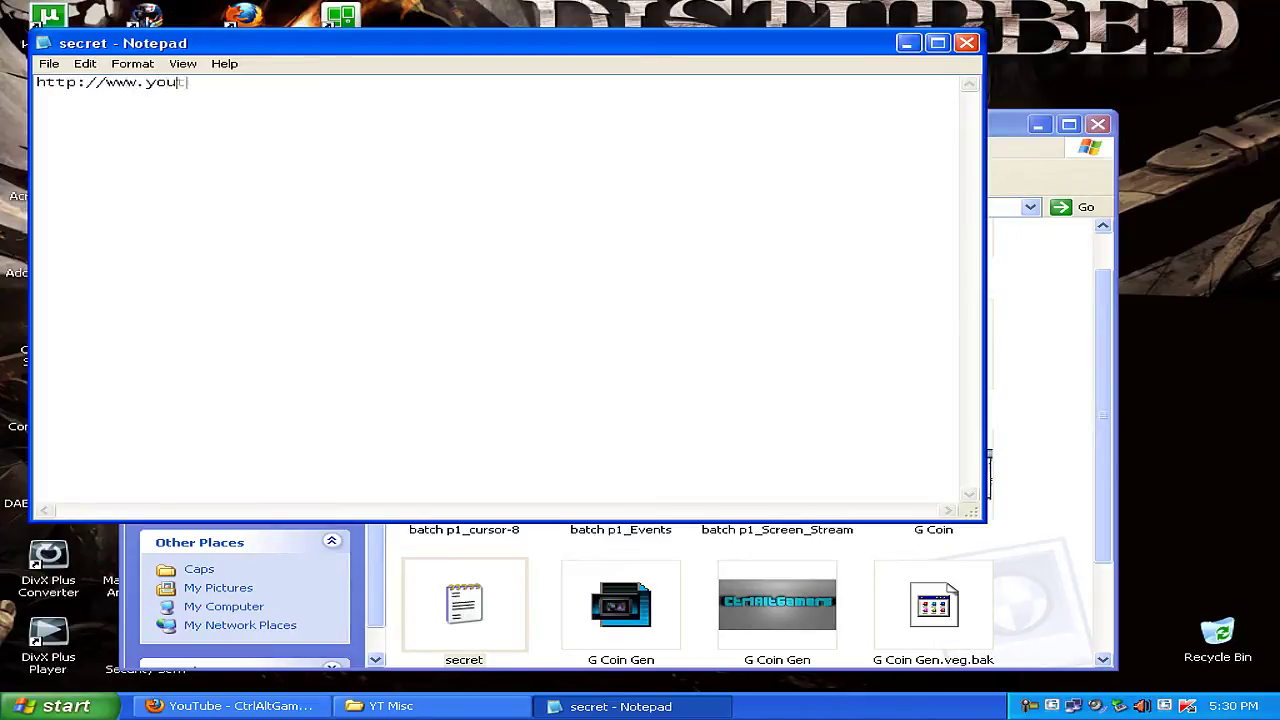
text(tube.com/user/)
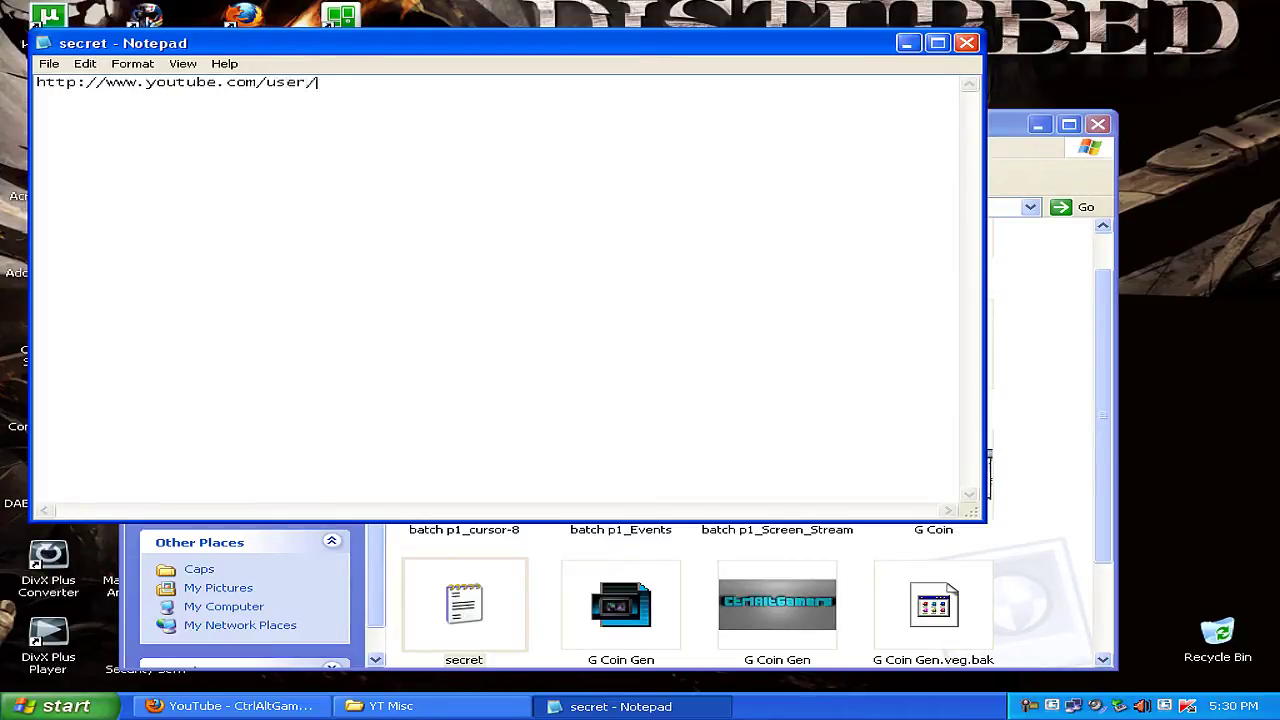
text(CtrlAltGamersHD)
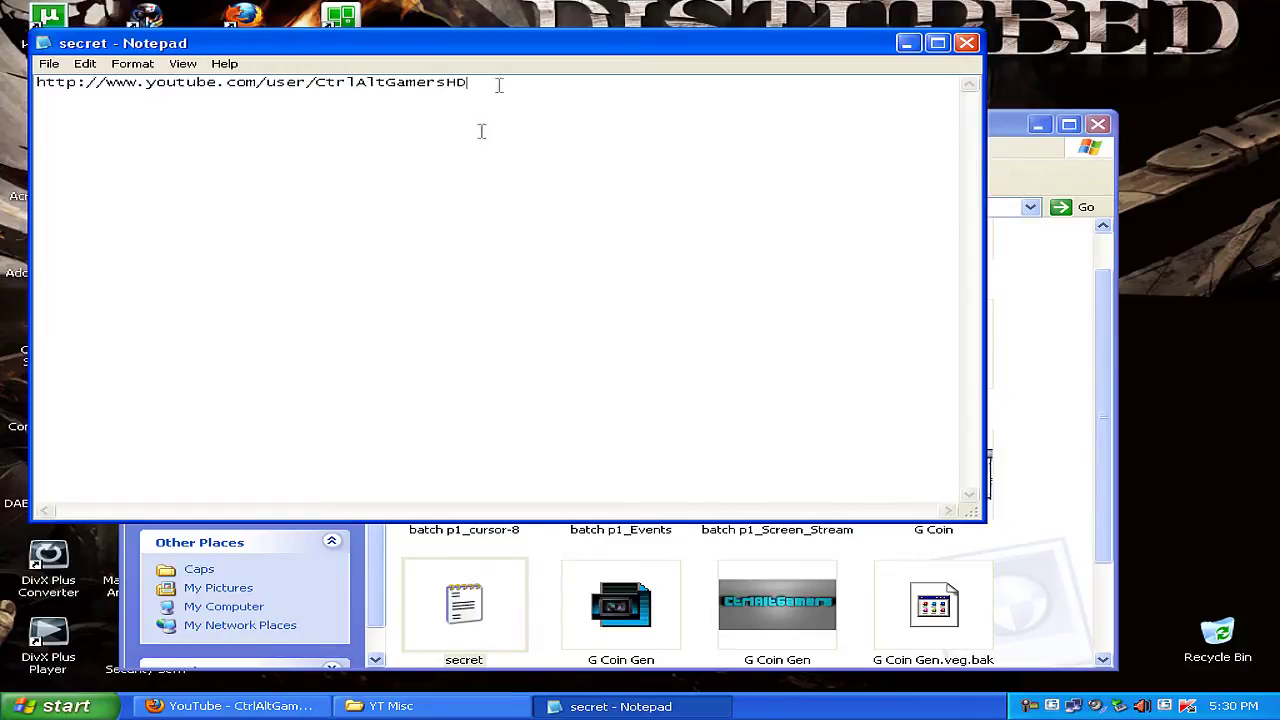
Step: Close Notepad and locate the secret text file in YT Misc
click(966, 42)
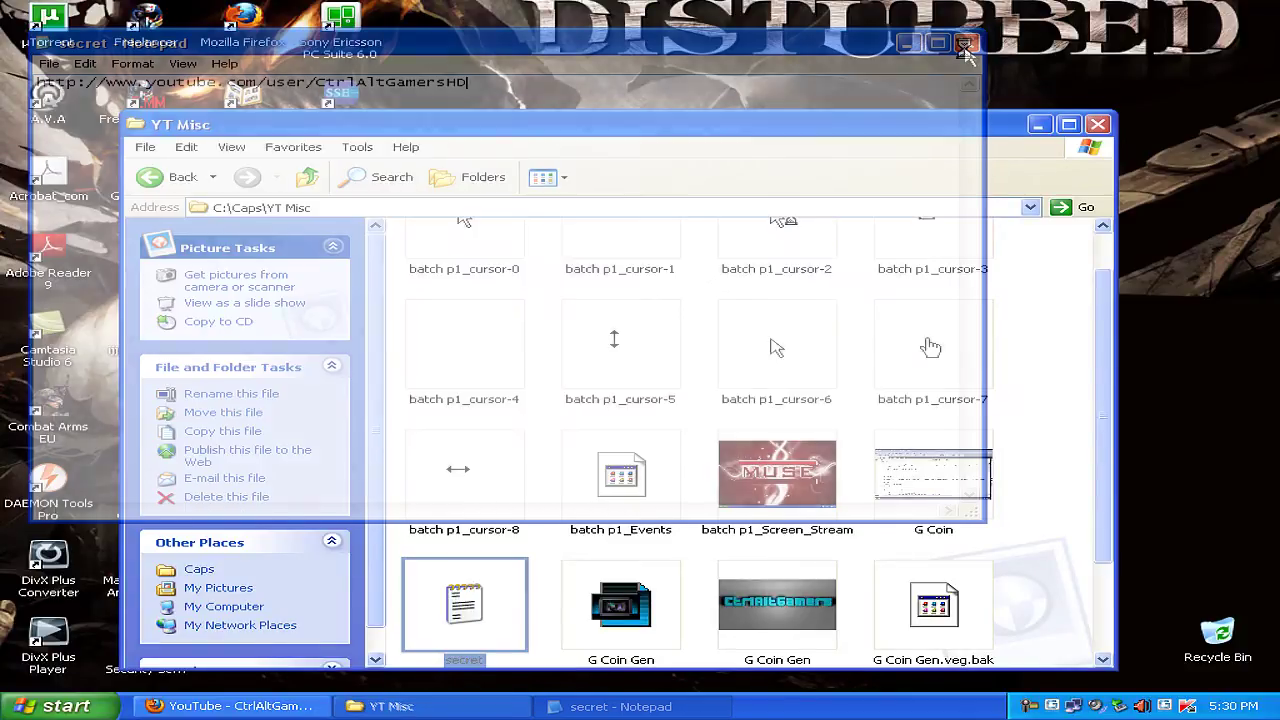
scroll(1017, 585, down, 1)
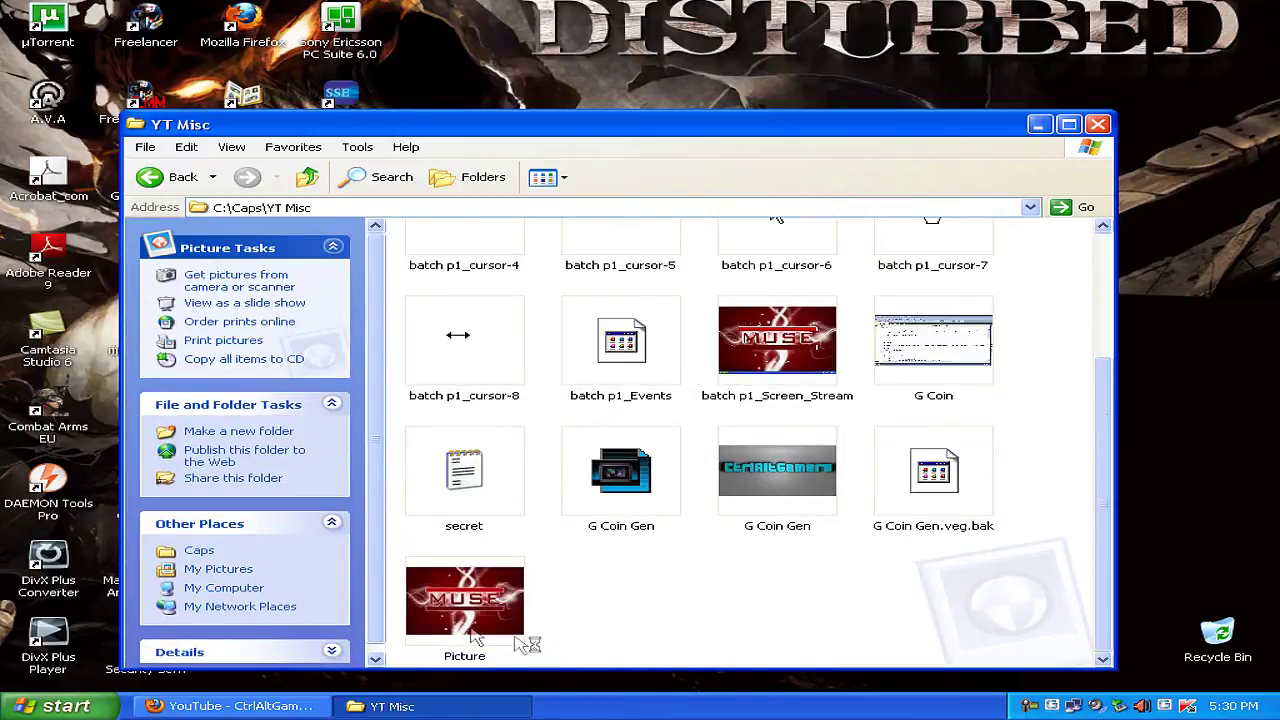
mouse_move(515, 638)
mouse_down()
mouse_move(541, 628)
mouse_move(537, 606)
mouse_up()
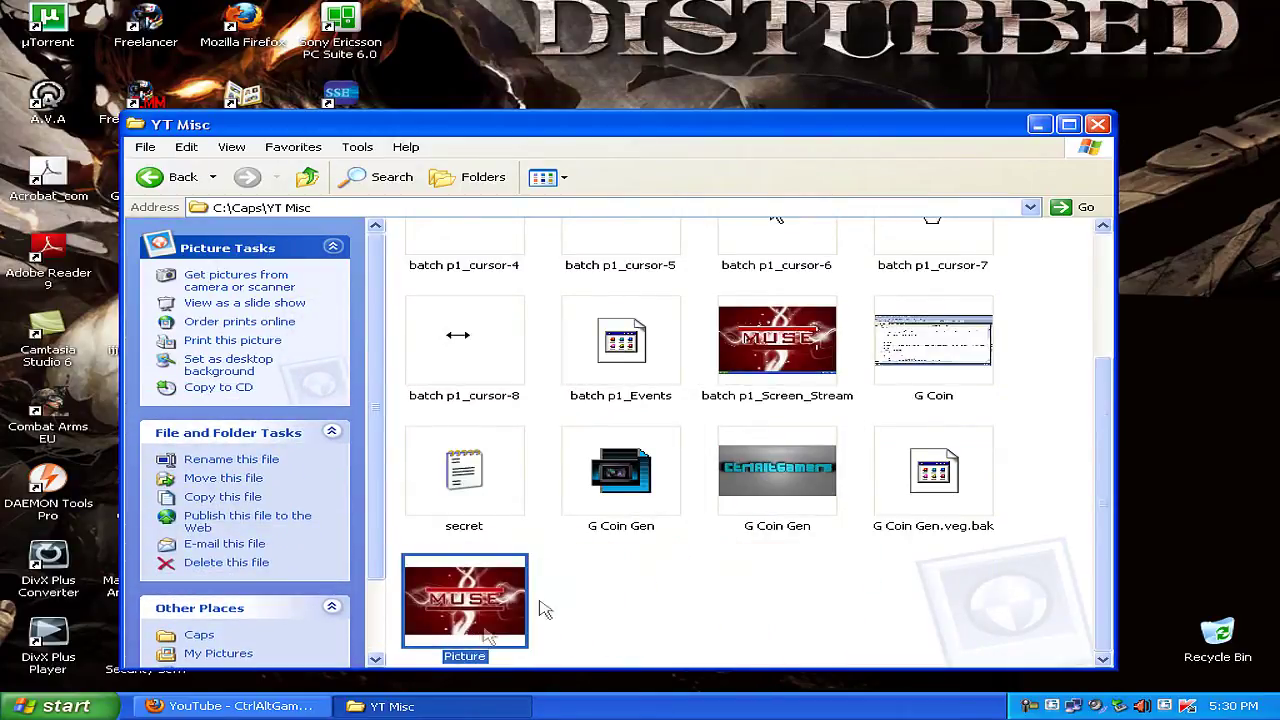
click(474, 527)
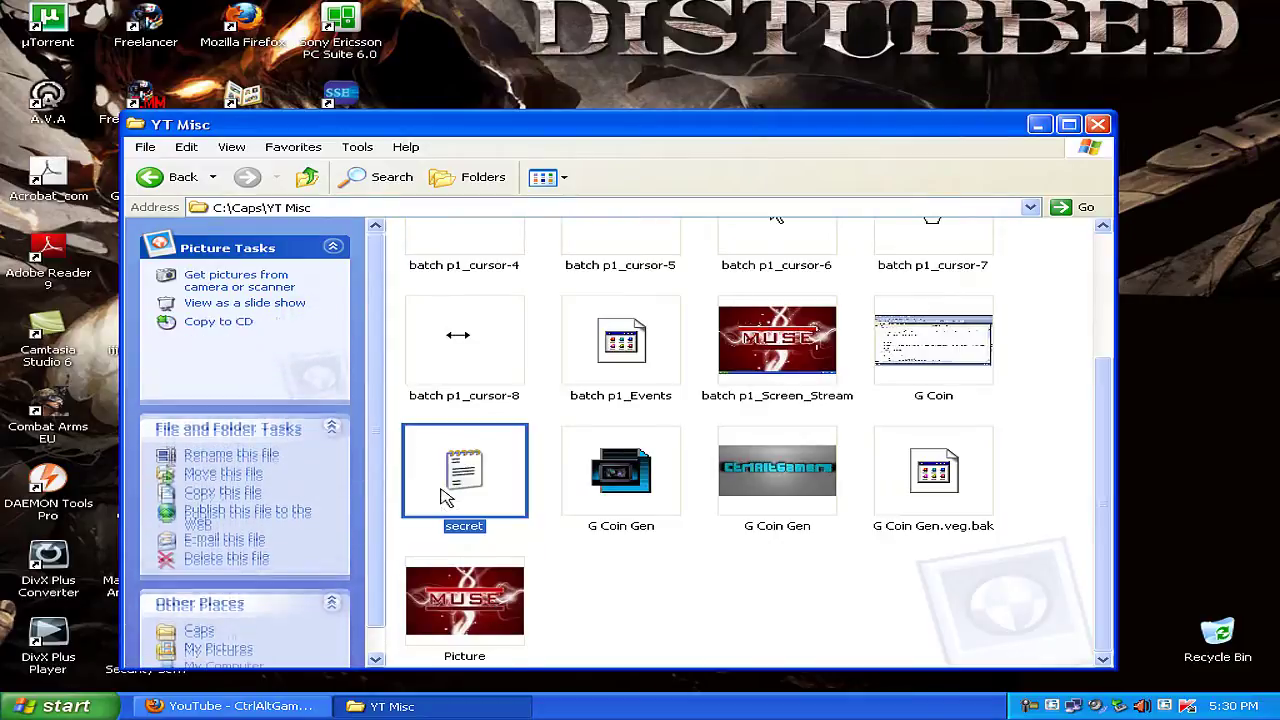
click(466, 600)
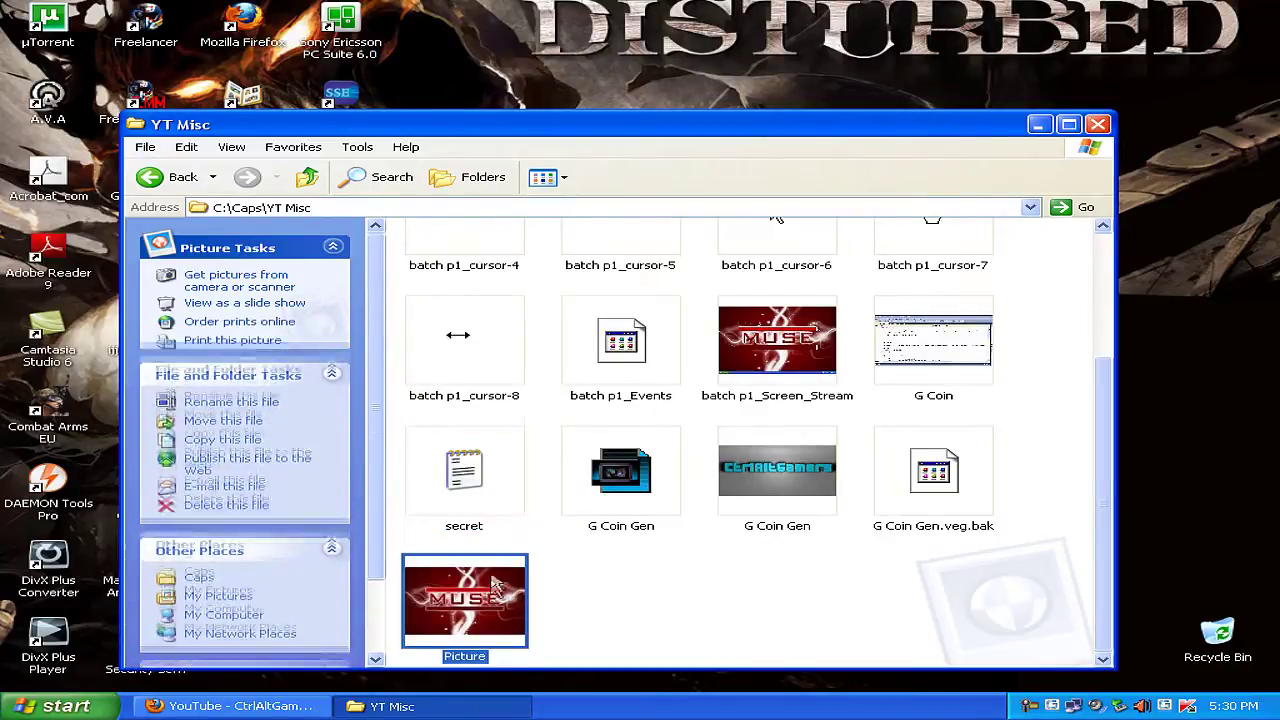
click(650, 596)
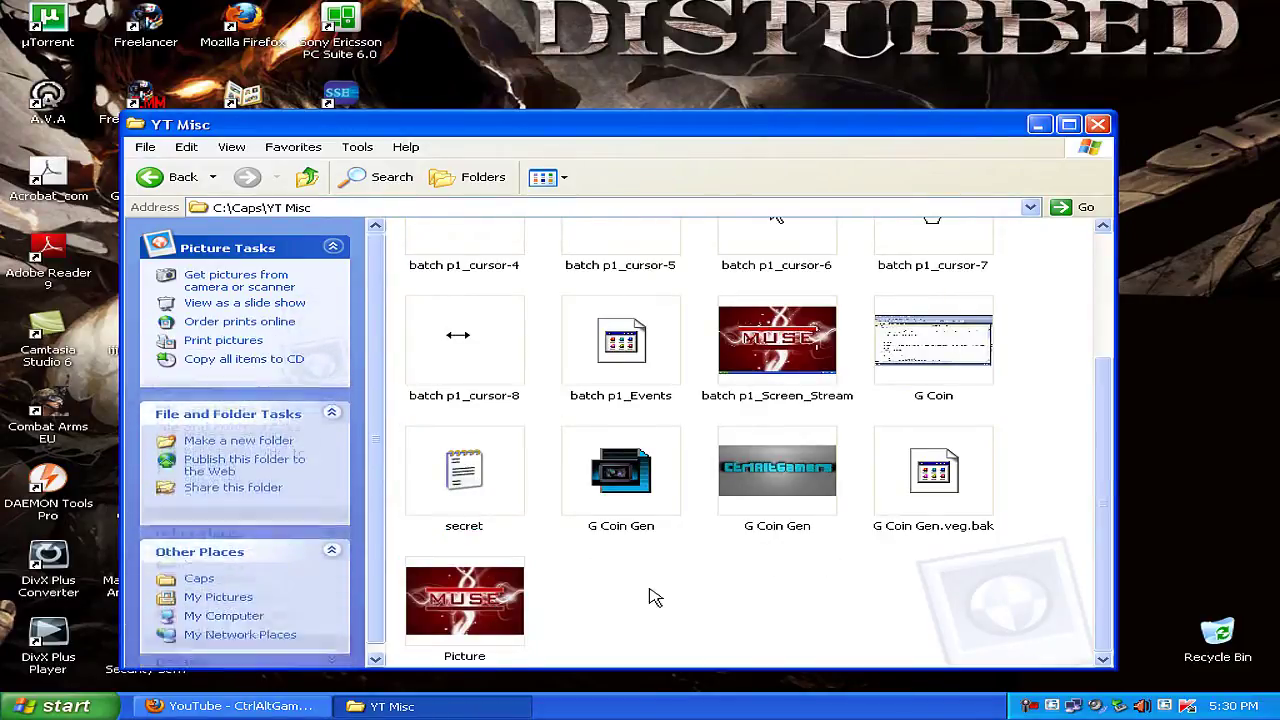
Step: Add the secret text file to a WinRAR archive named secret.rar
right_click(466, 497)
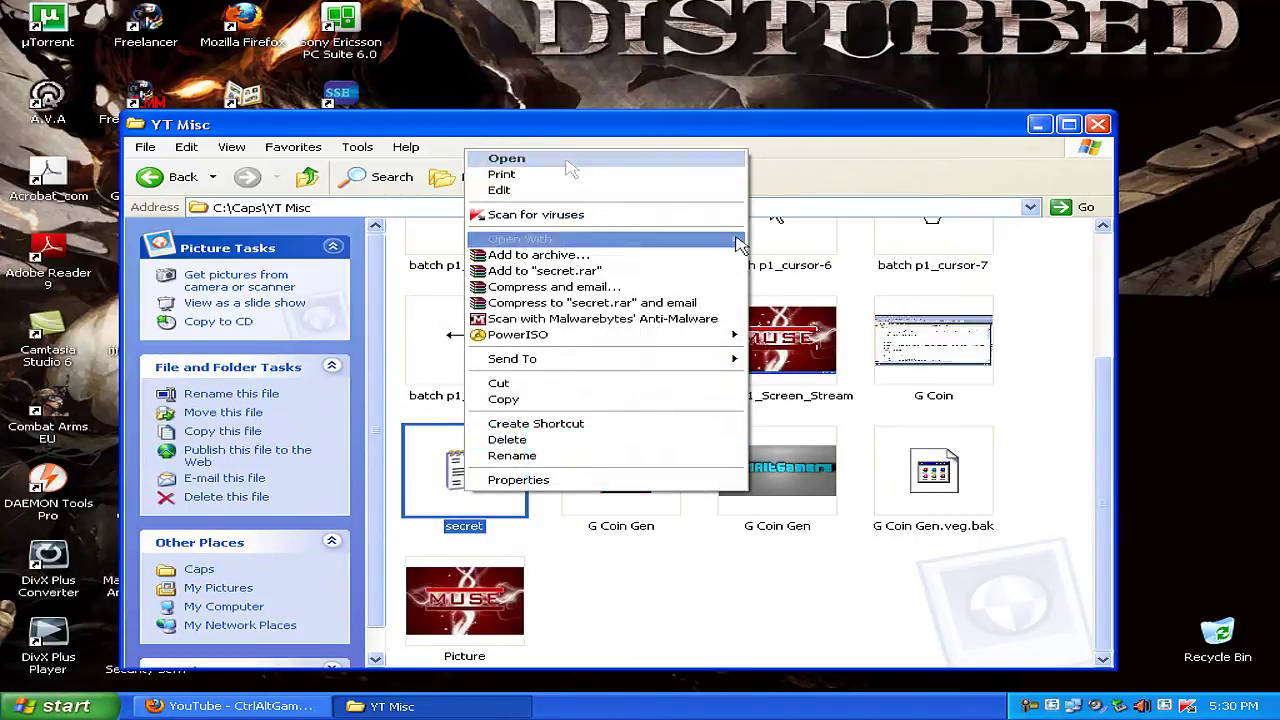
click(620, 278)
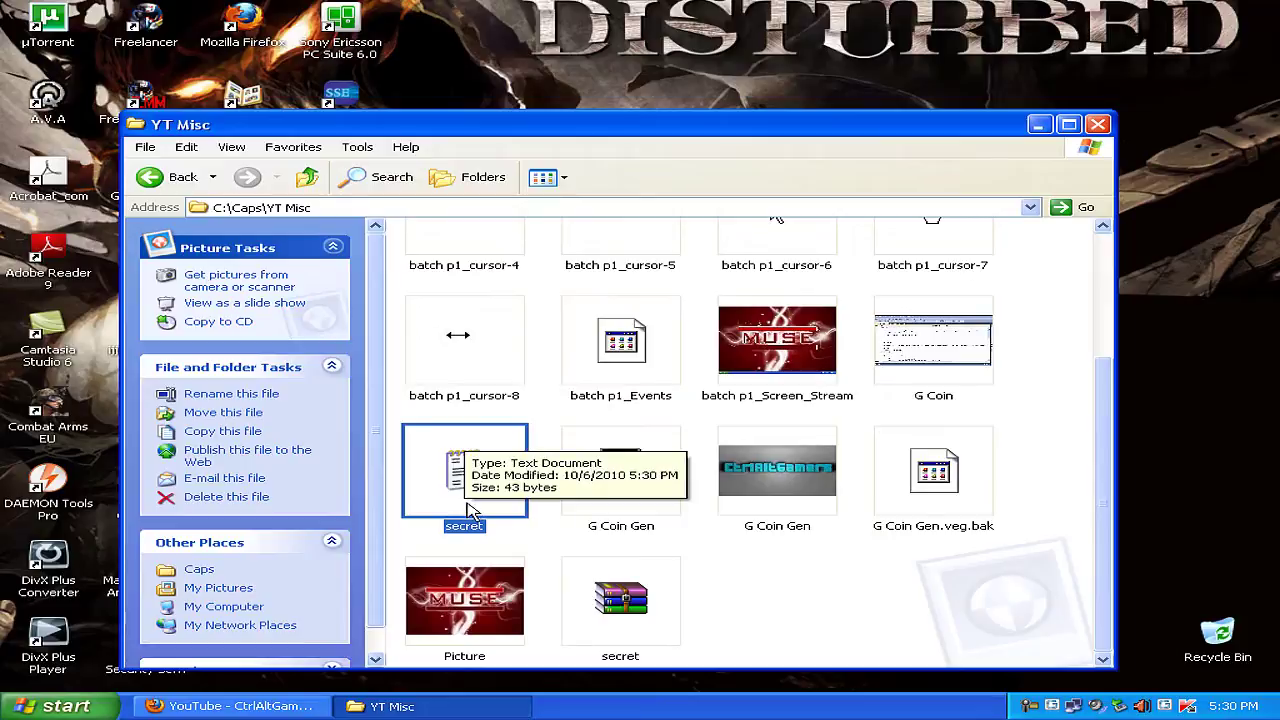
click(622, 638)
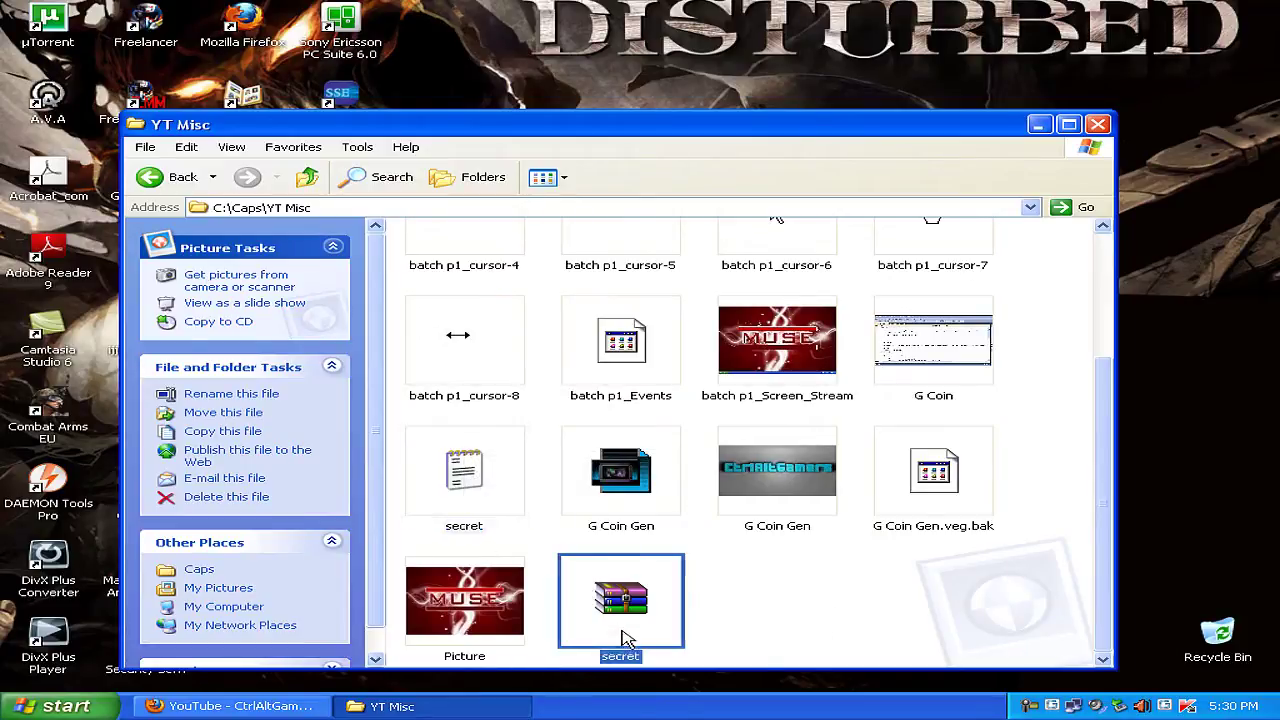
key(s)
click(650, 642)
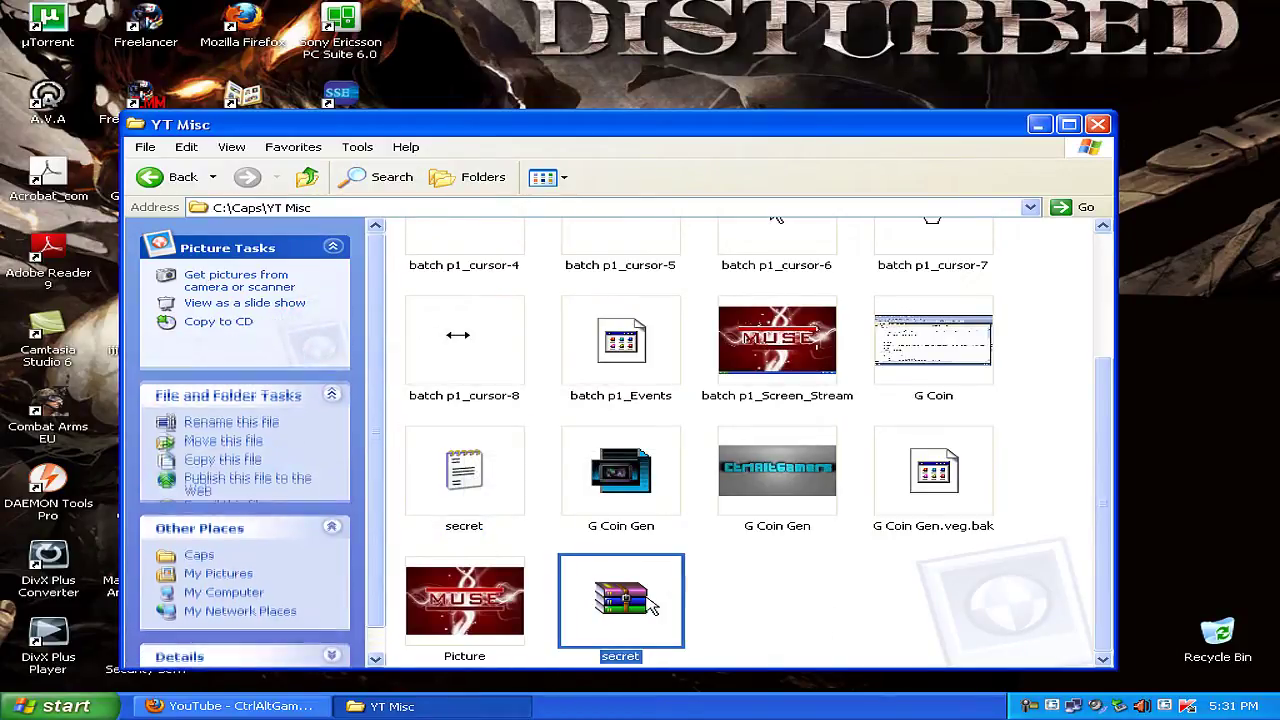
click(860, 610)
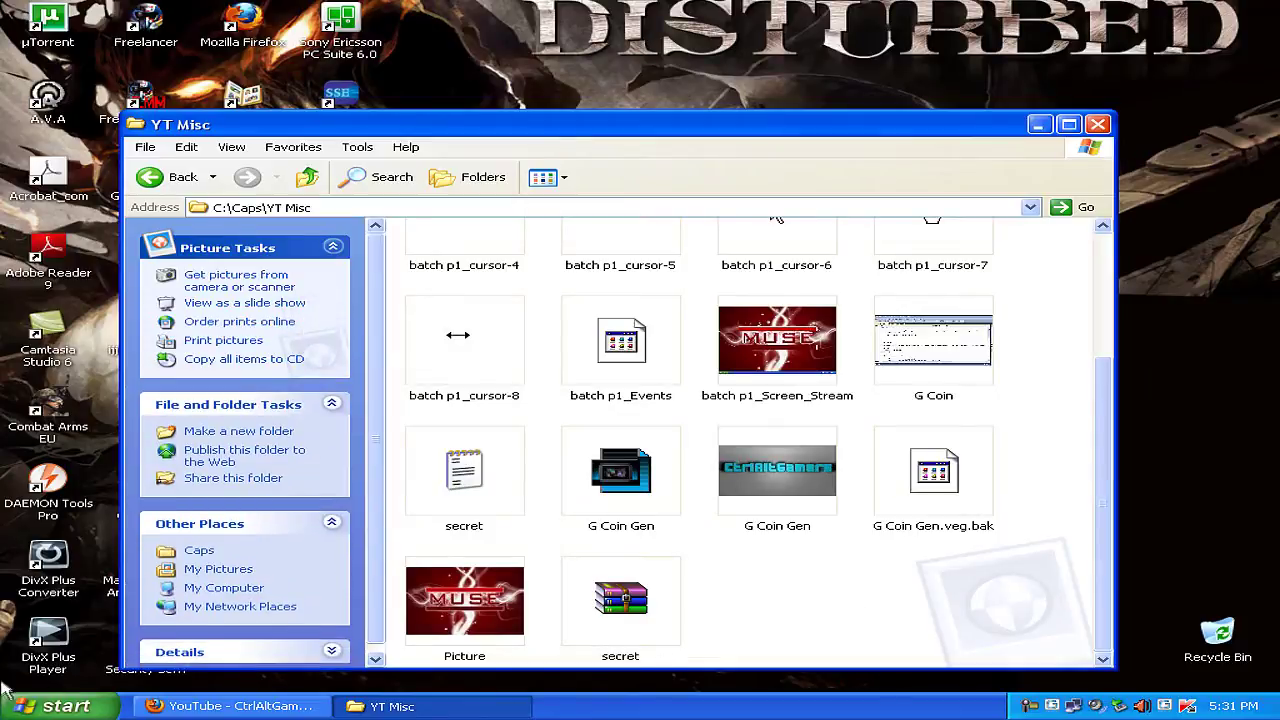
Step: Launch a Command Prompt with cmd from Start > Run
click(25, 705)
click(357, 617)
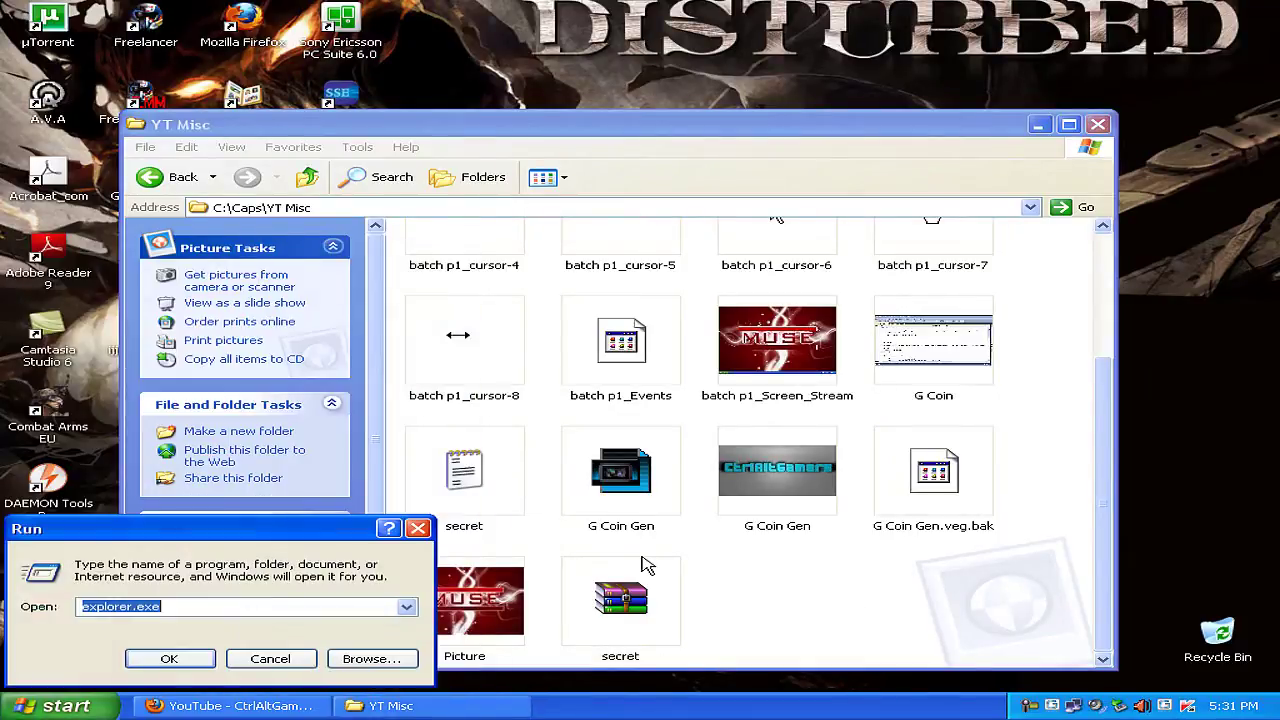
text(cmd)
key(Return)
text(cd C:\Caps\Yt mis)
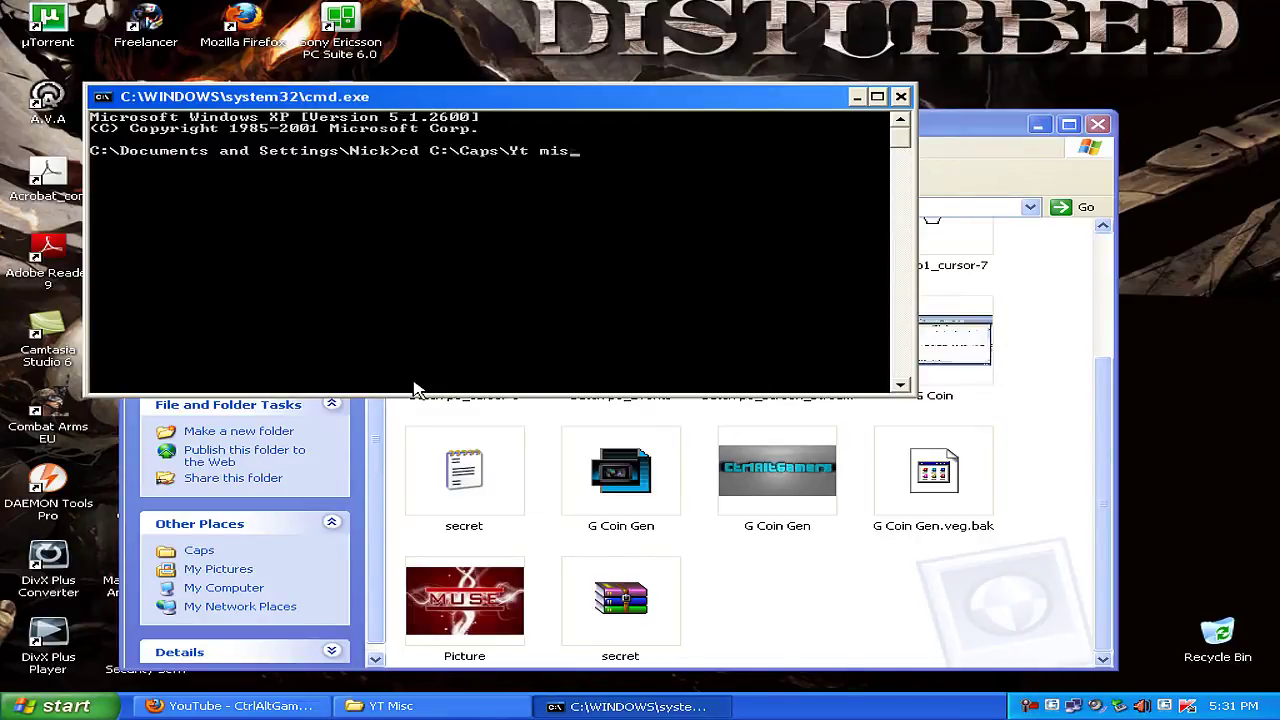
Step: Change the console's current directory to C:\Caps\YT Misc
text(c)
key(Return)
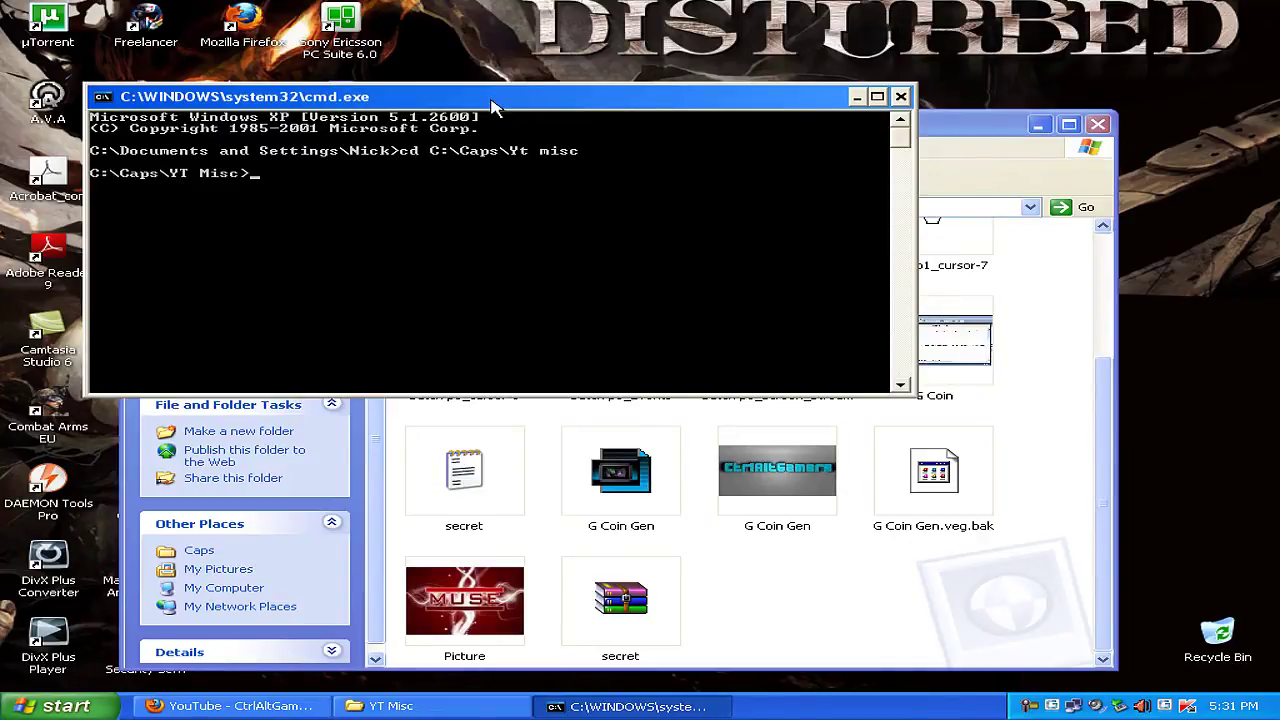
drag(491, 102, 530, 140)
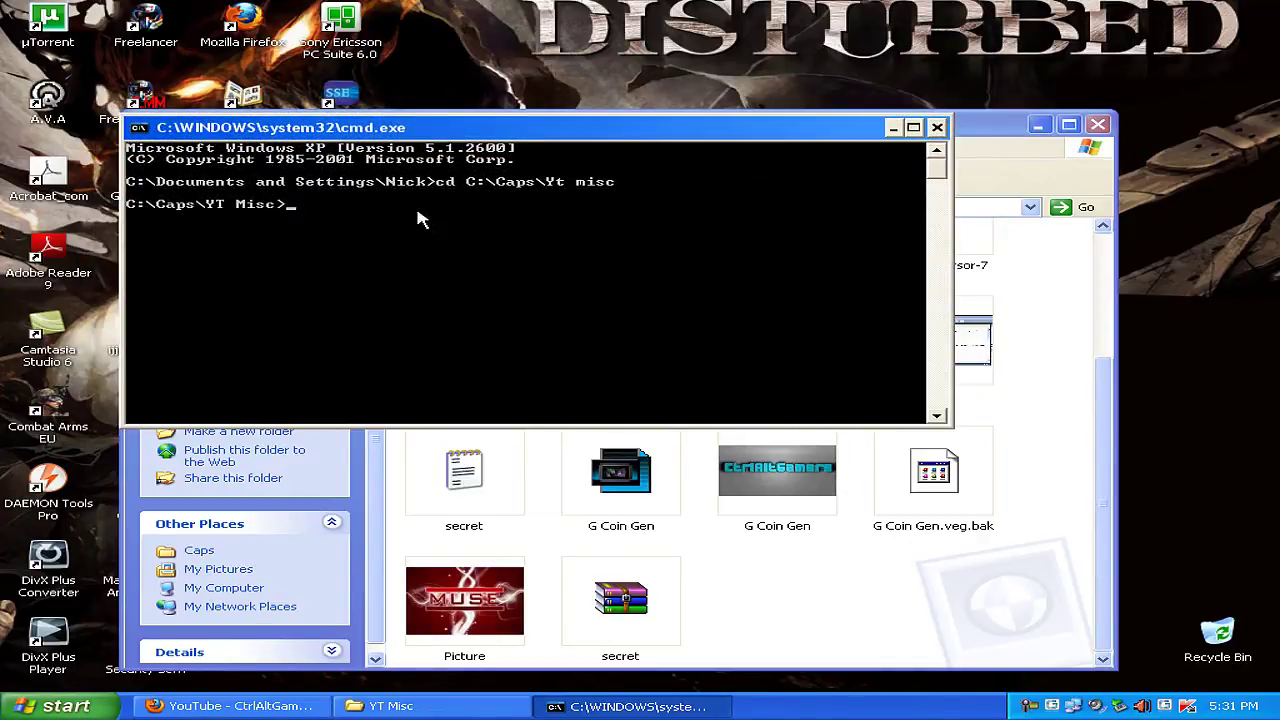
Step: Run copy /b picture.jpg + secret.rar caghd and check the new caghd file
text(co)
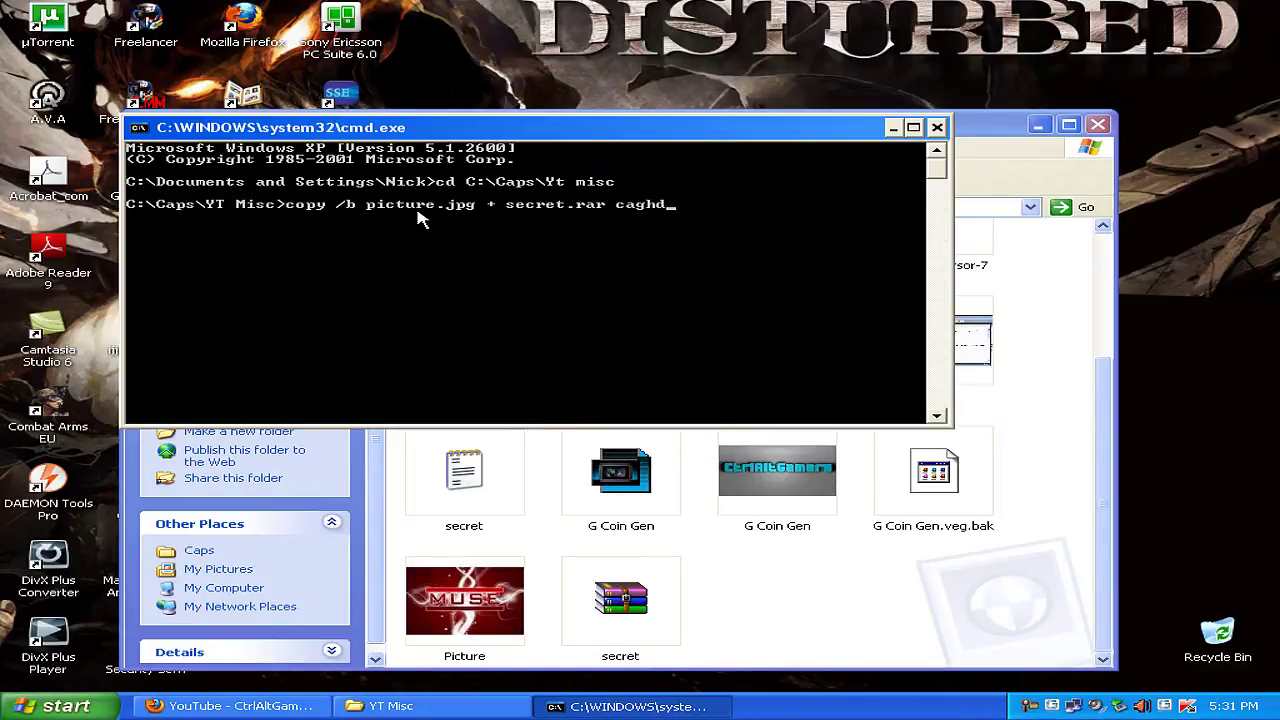
key(Return)
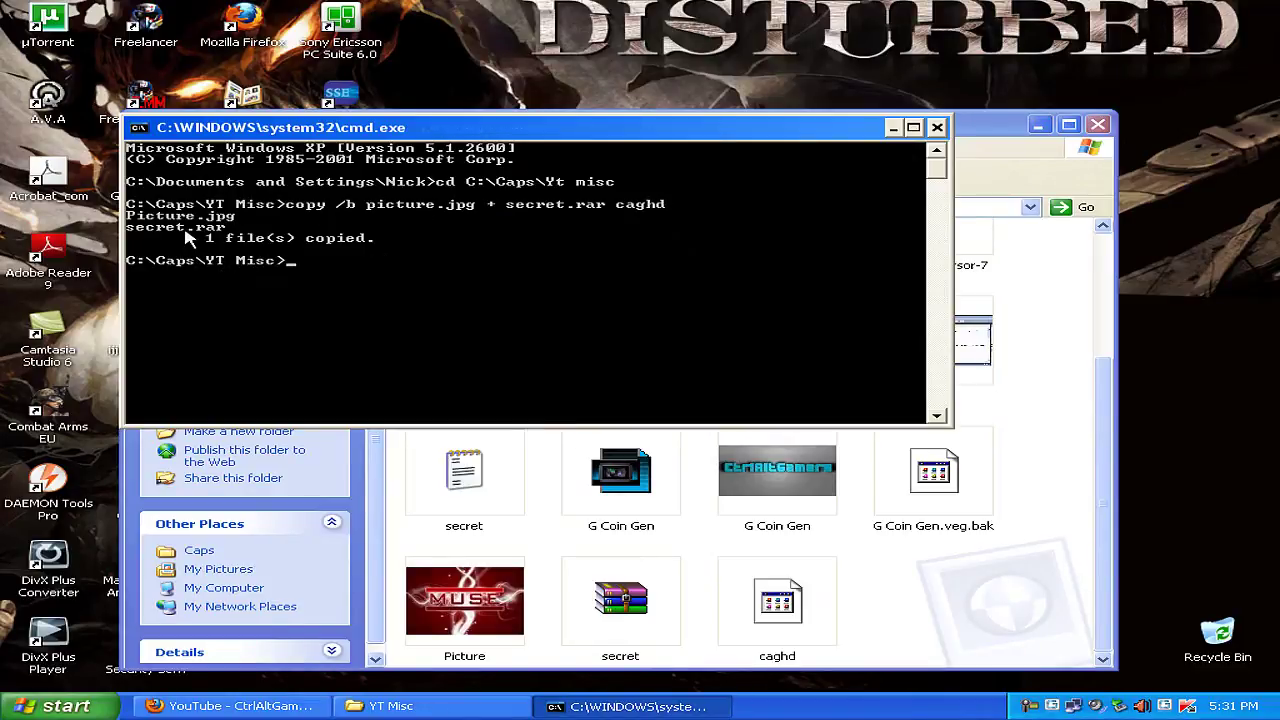
click(810, 630)
click(632, 706)
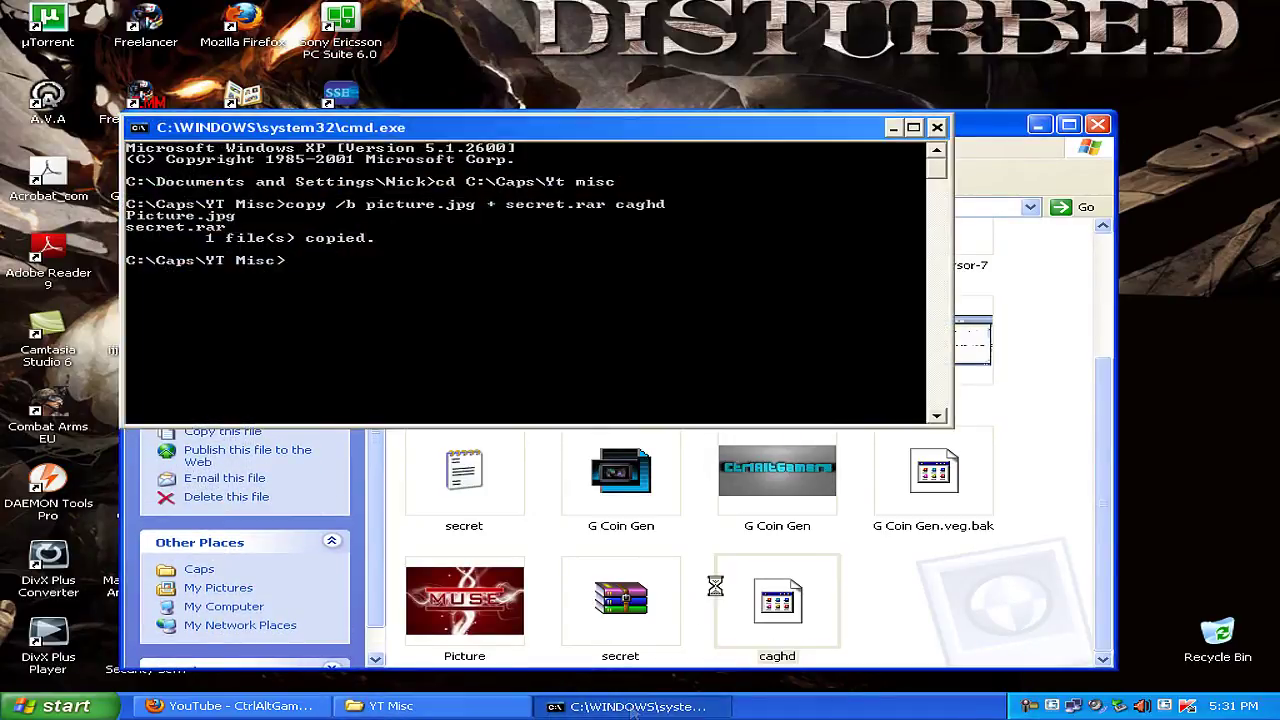
Step: Close the console and check the size and details of caghd in Properties
key(alt+F4)
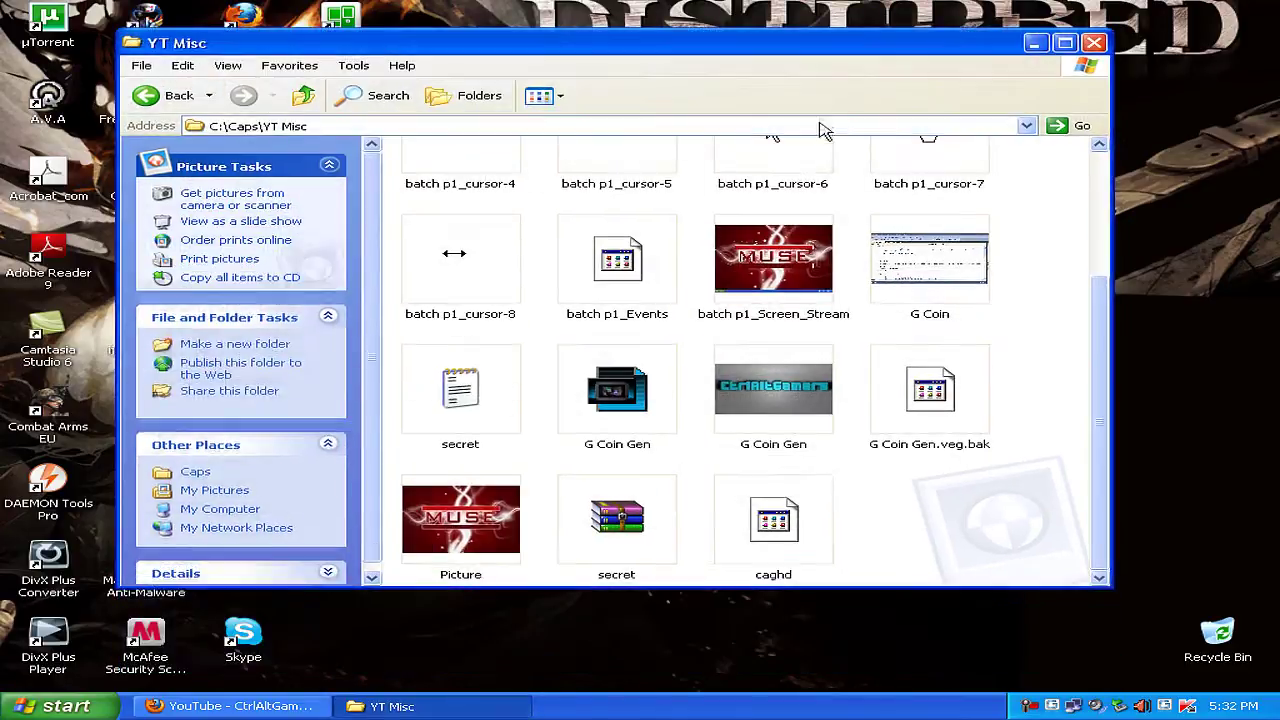
click(836, 524)
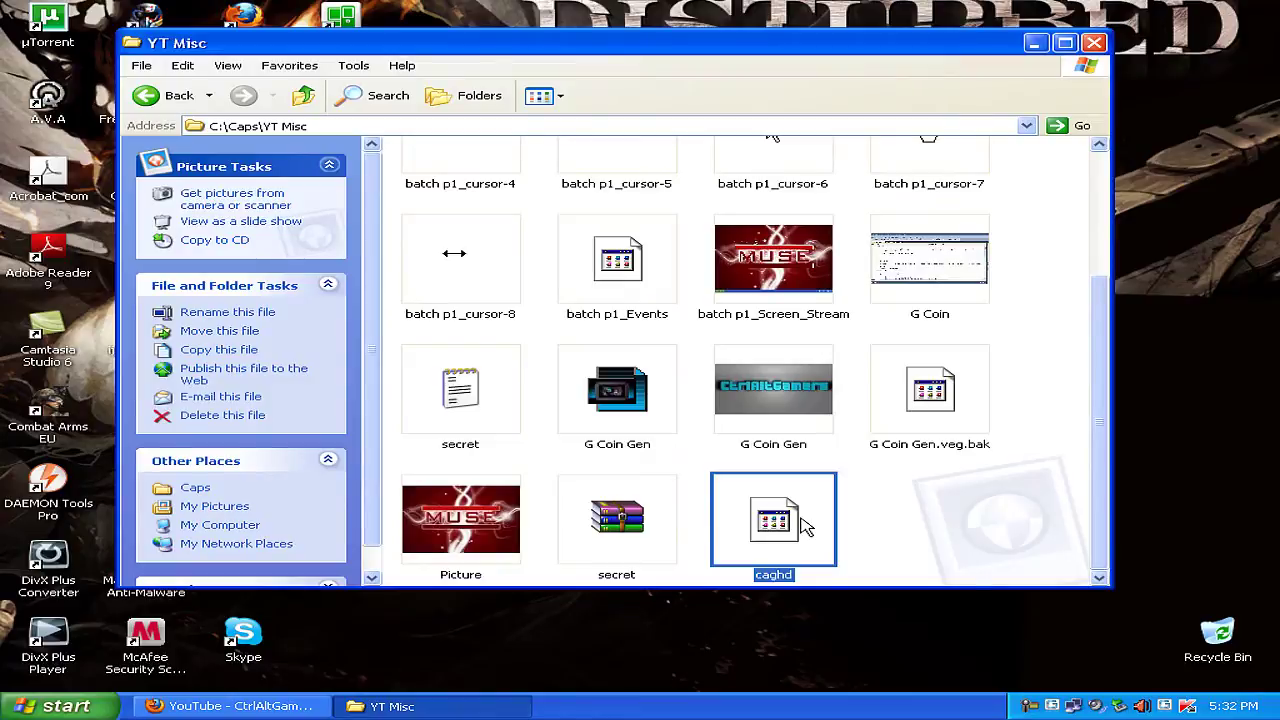
right_click(800, 520)
click(846, 506)
click(940, 516)
click(800, 514)
right_click(806, 516)
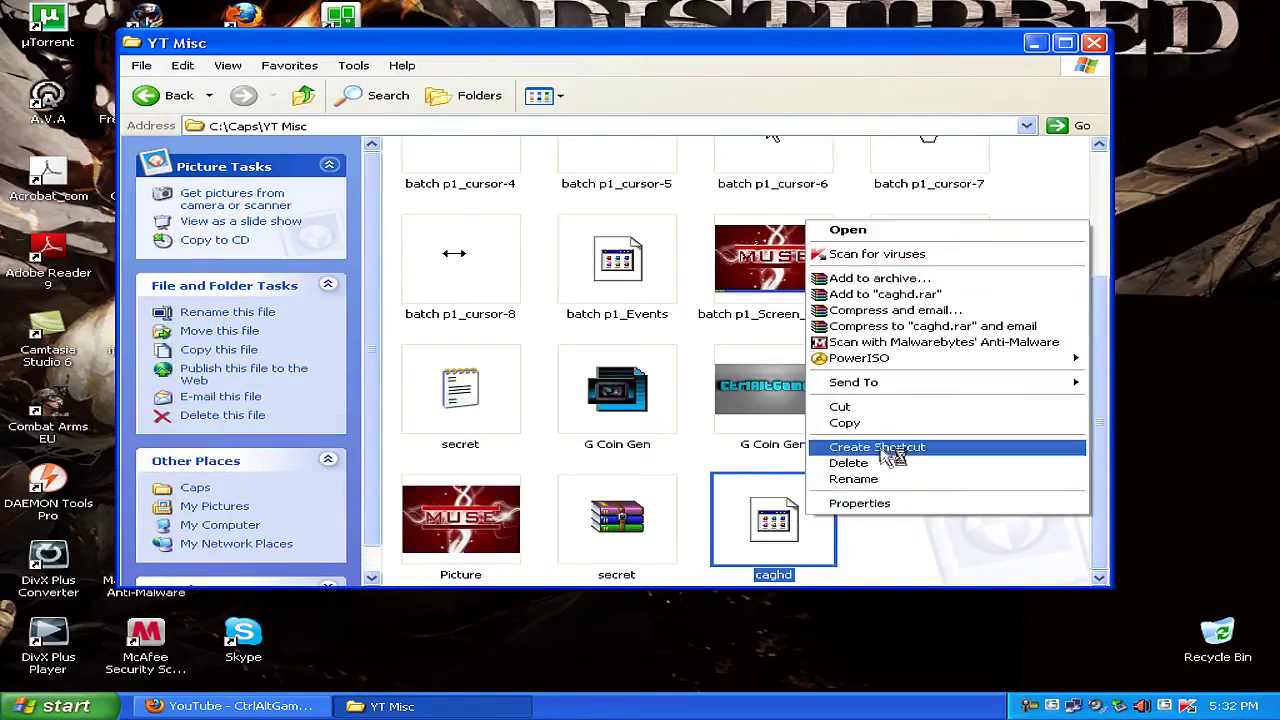
click(888, 481)
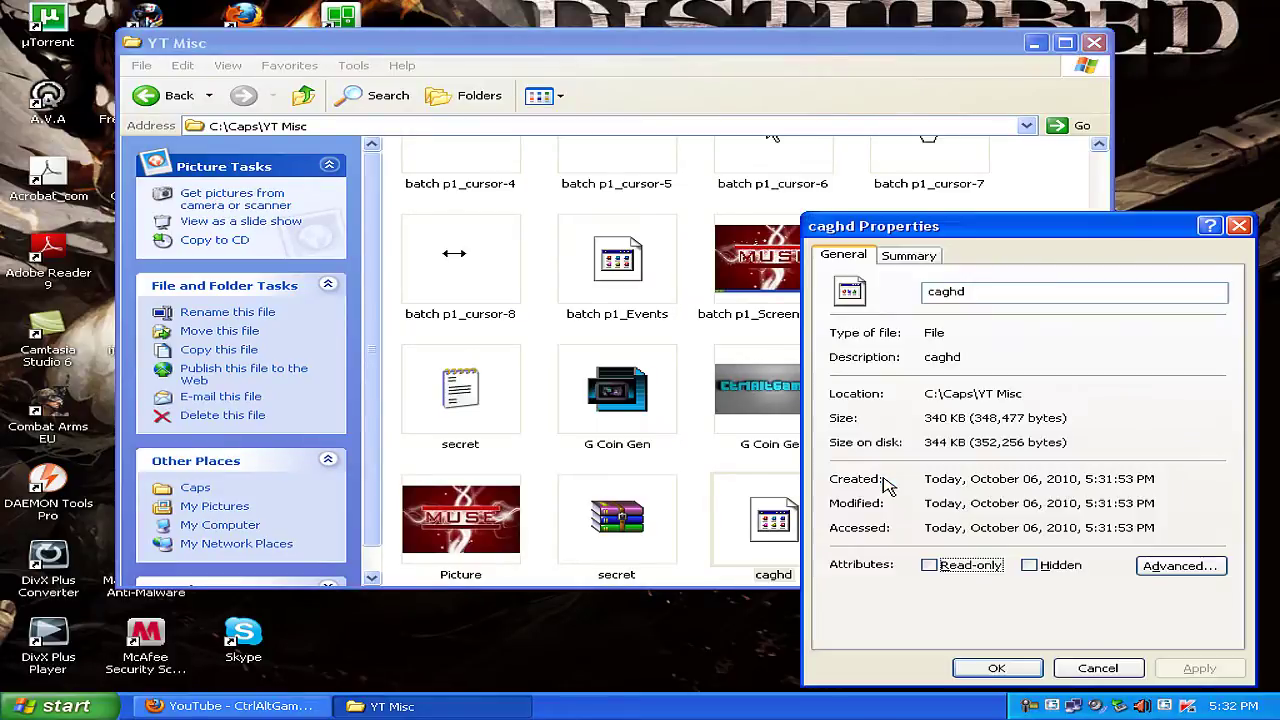
click(1090, 668)
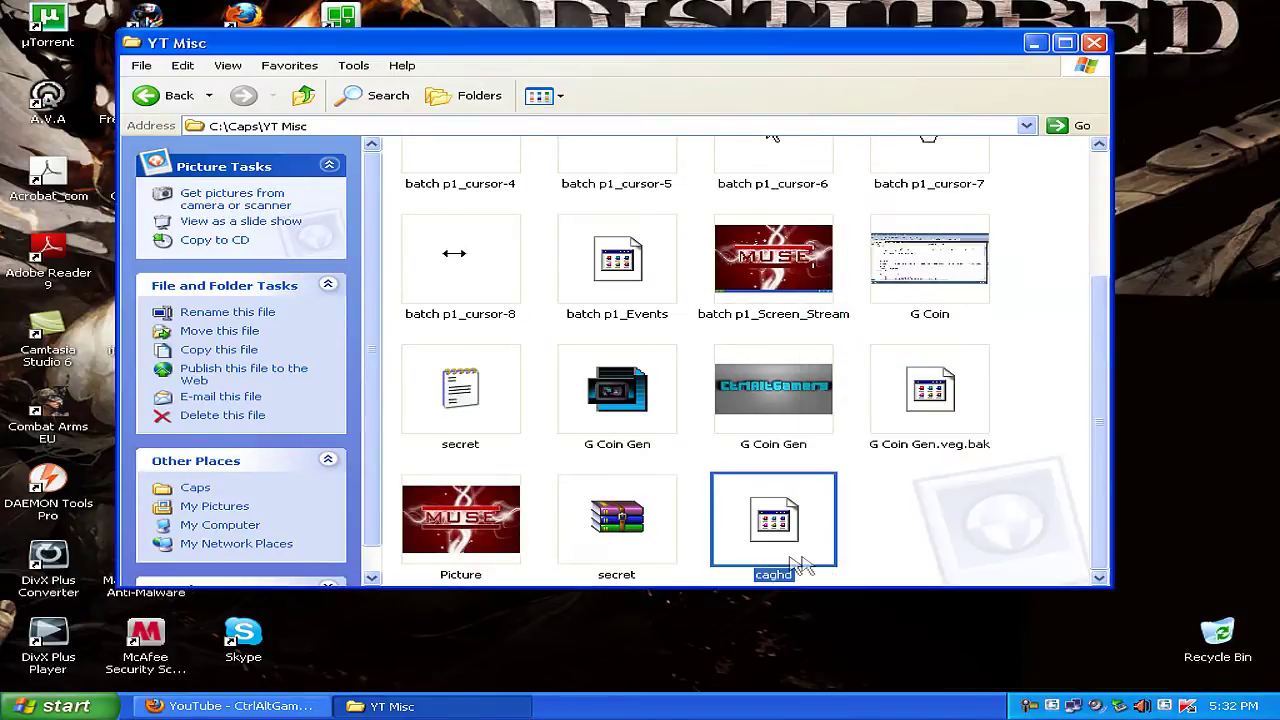
Step: Rename caghd to caghd.jpg
right_click(790, 554)
click(870, 522)
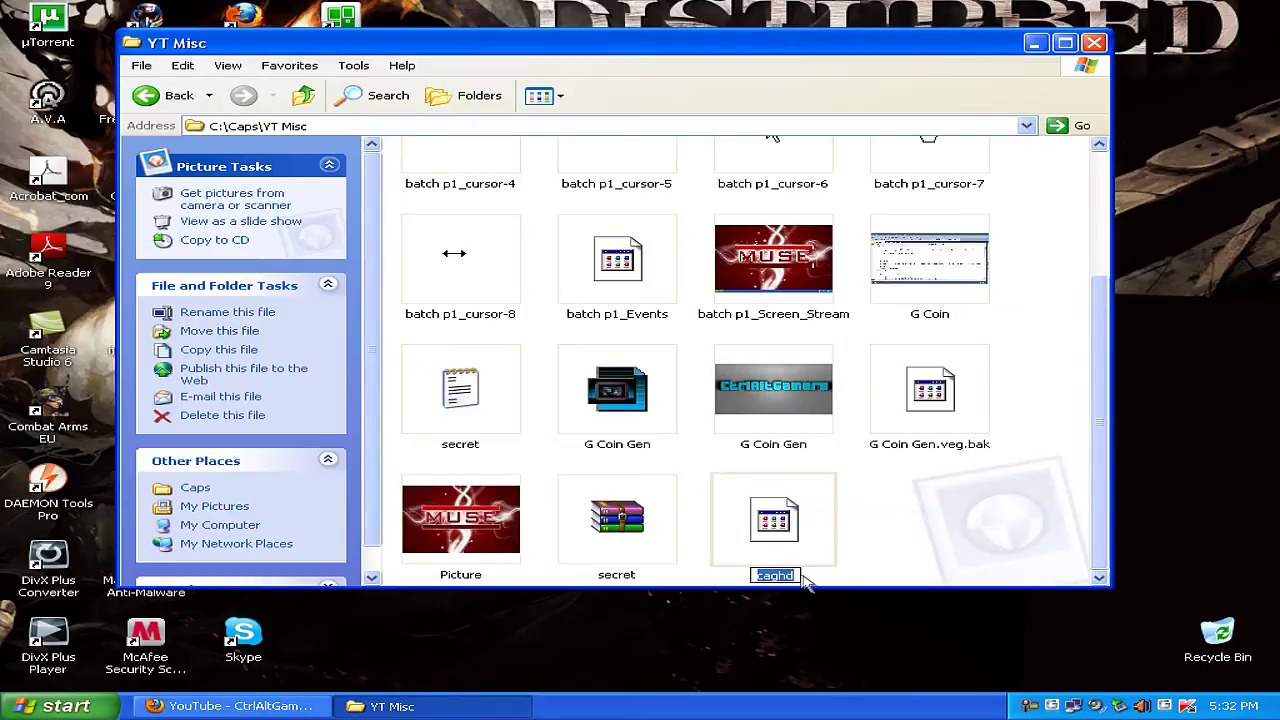
text(.jpg)
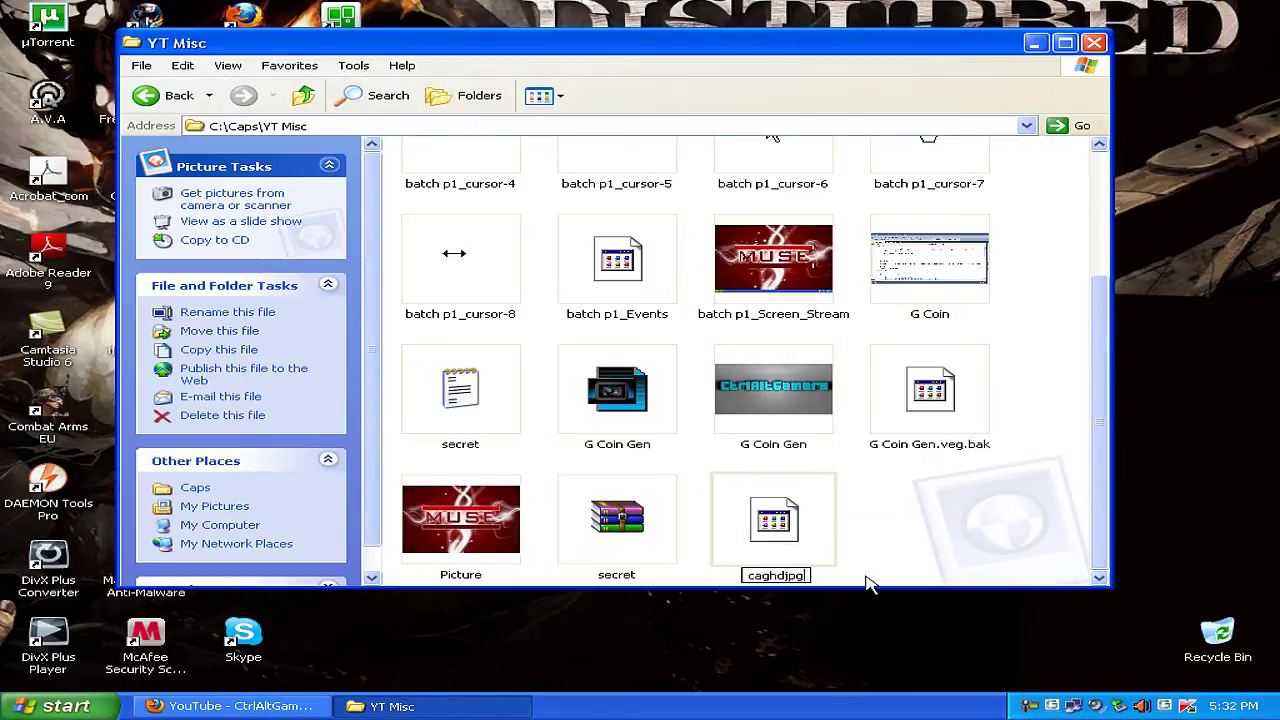
key(Return)
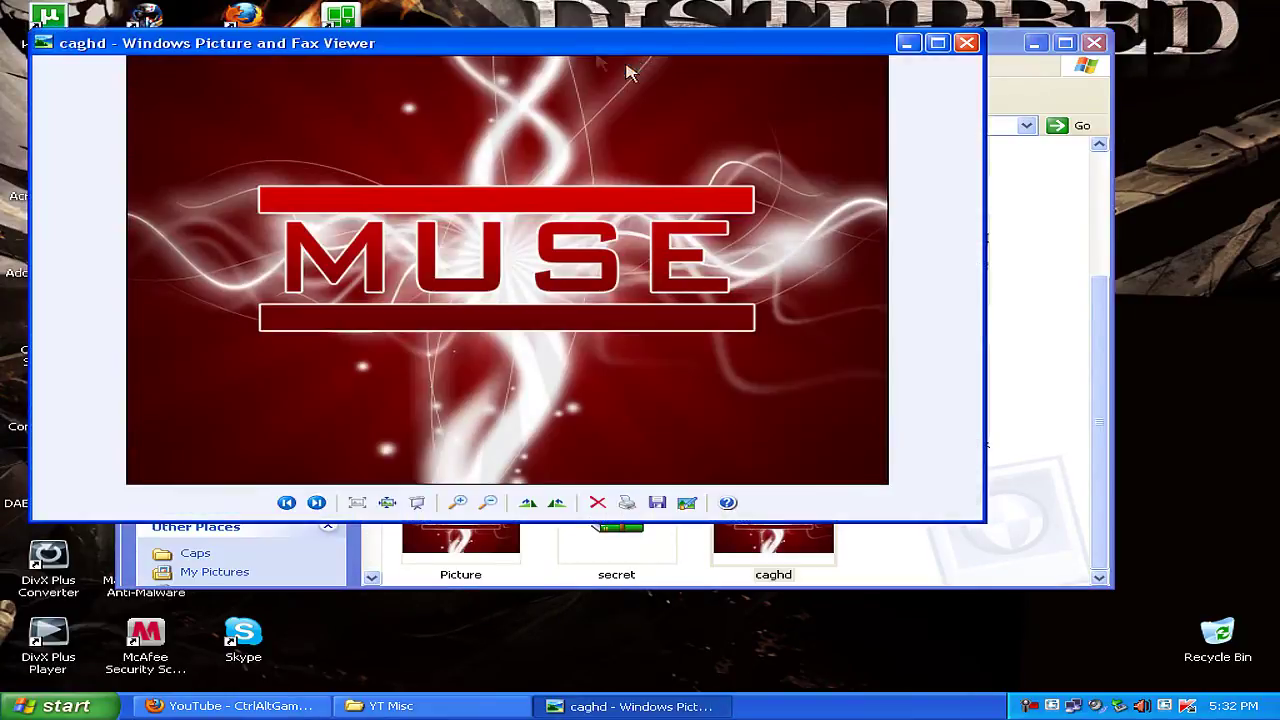
Step: Compare caghd.jpg with Picture in the viewer, confirming the same MUSE image, then close it
mouse_move(626, 60)
mouse_down()
mouse_move(793, 333)
mouse_move(626, 71)
mouse_move(510, 495)
mouse_move(562, 60)
mouse_move(631, 13)
mouse_up()
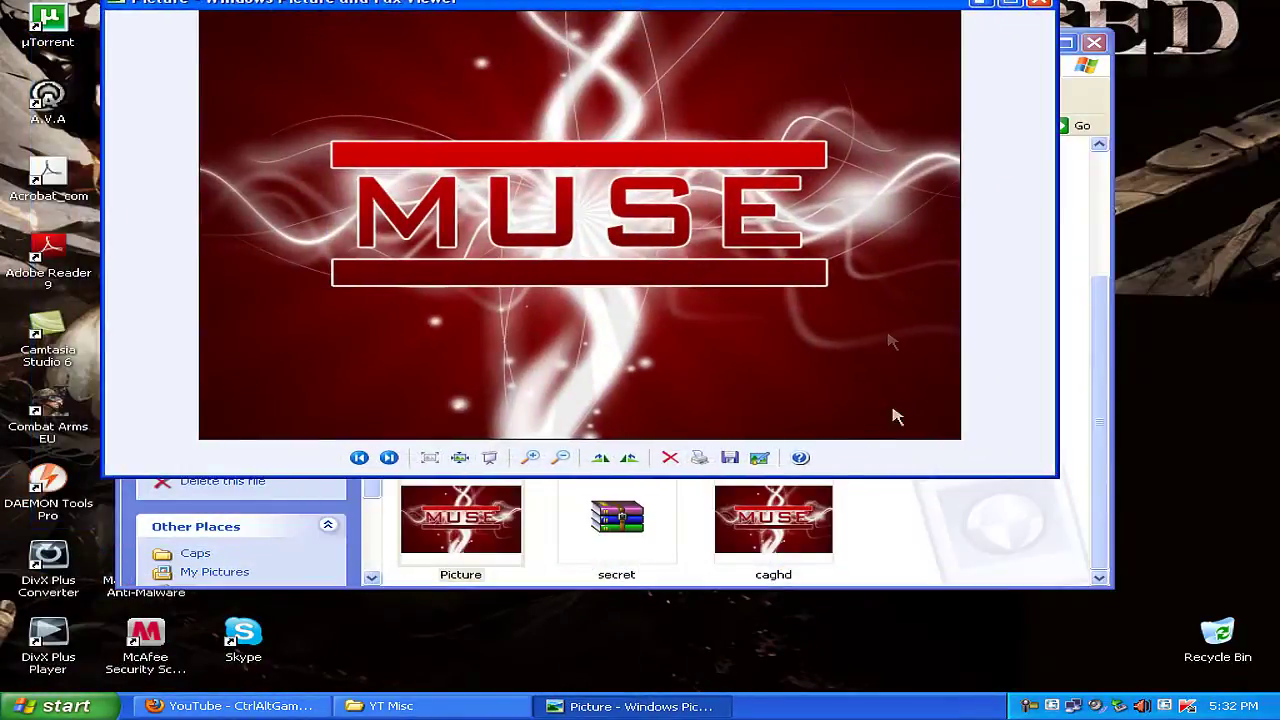
double_click(773, 520)
double_click(480, 538)
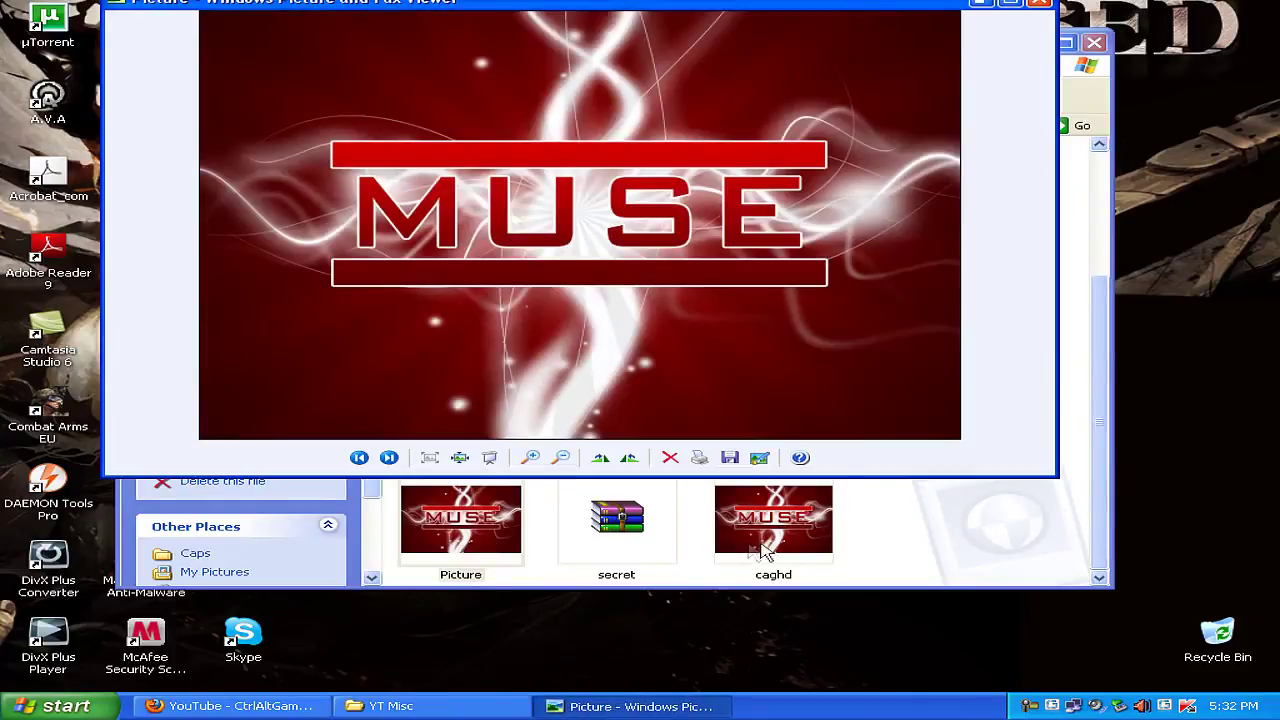
double_click(787, 553)
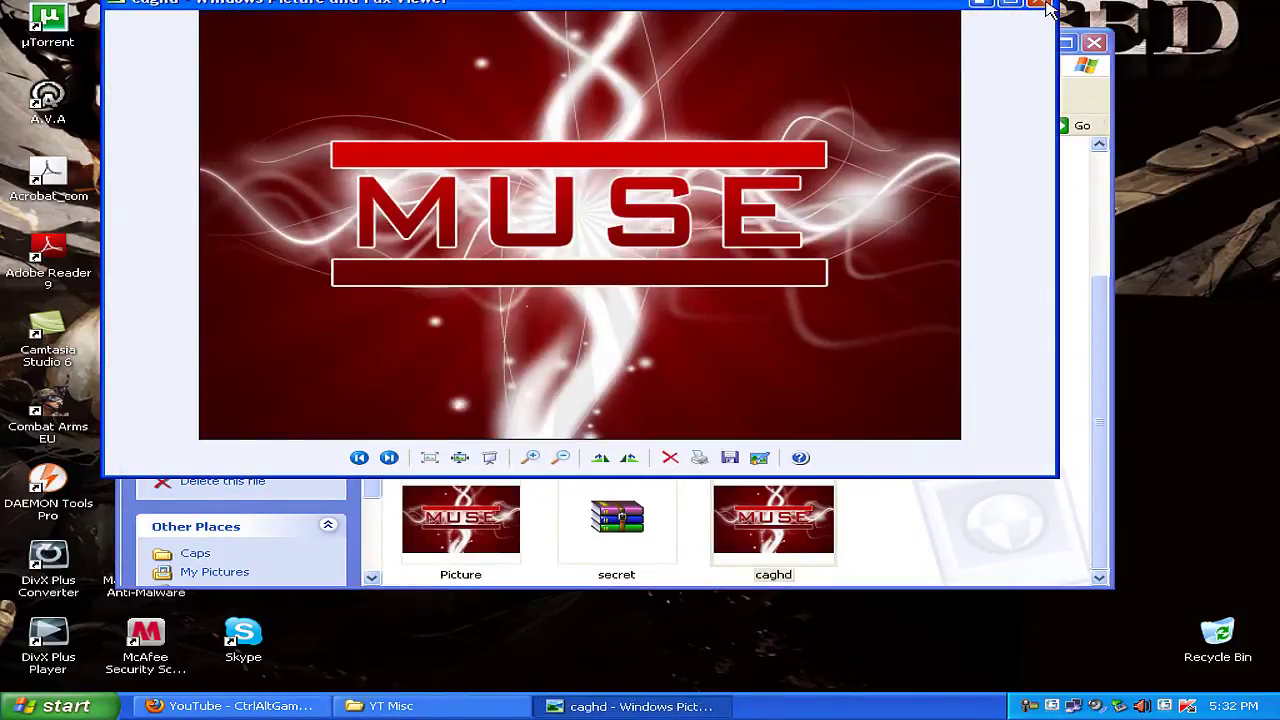
click(1040, 3)
click(985, 515)
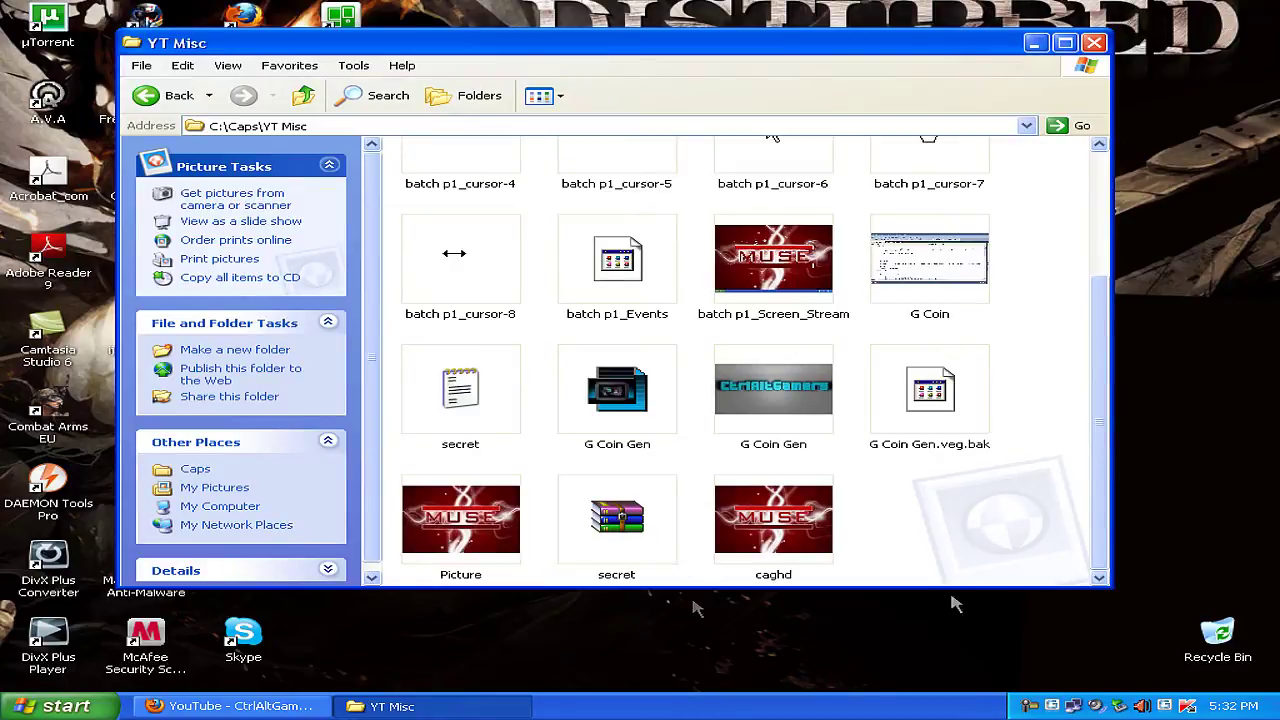
Step: Launch WinRAR from Start > Run
click(30, 705)
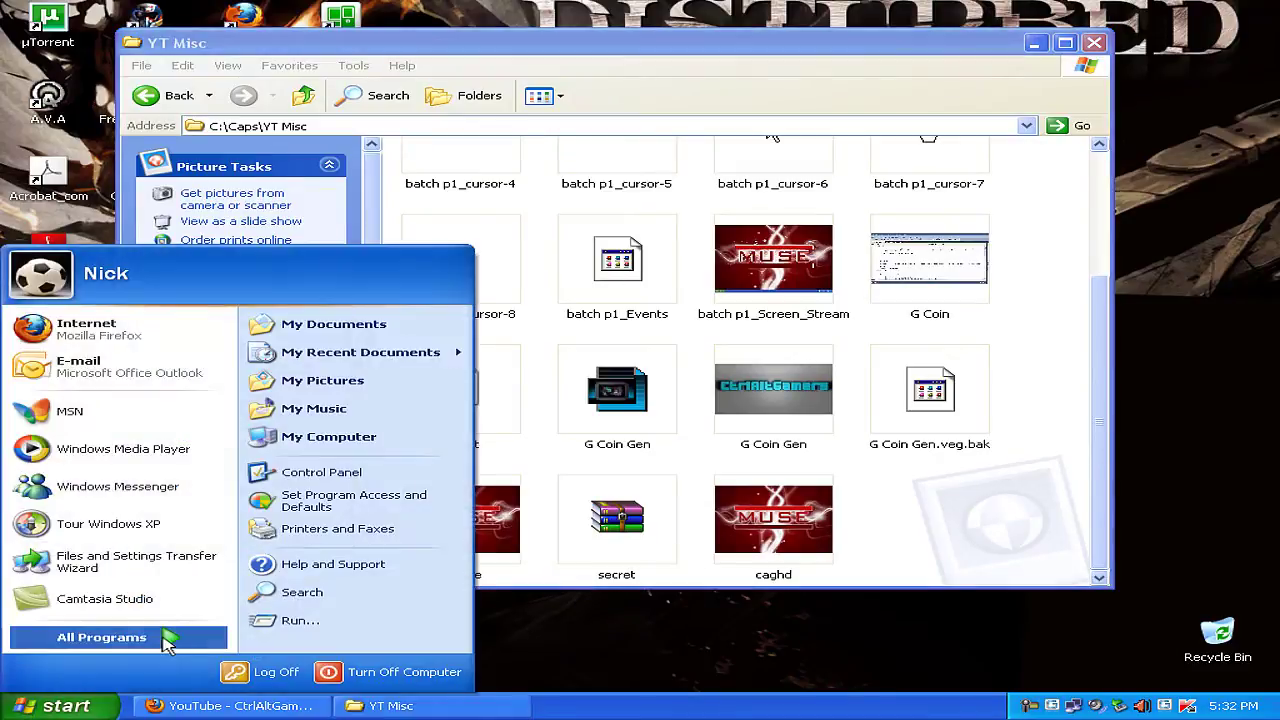
click(300, 621)
text(winrar)
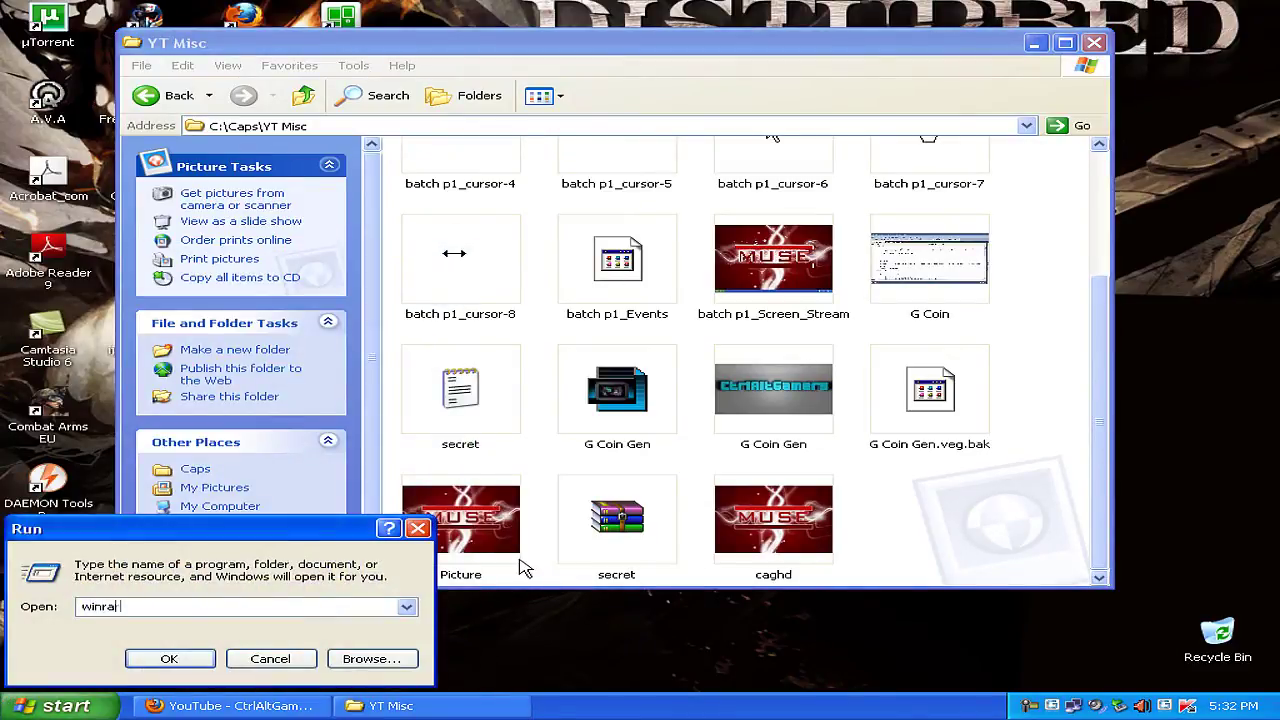
key(Return)
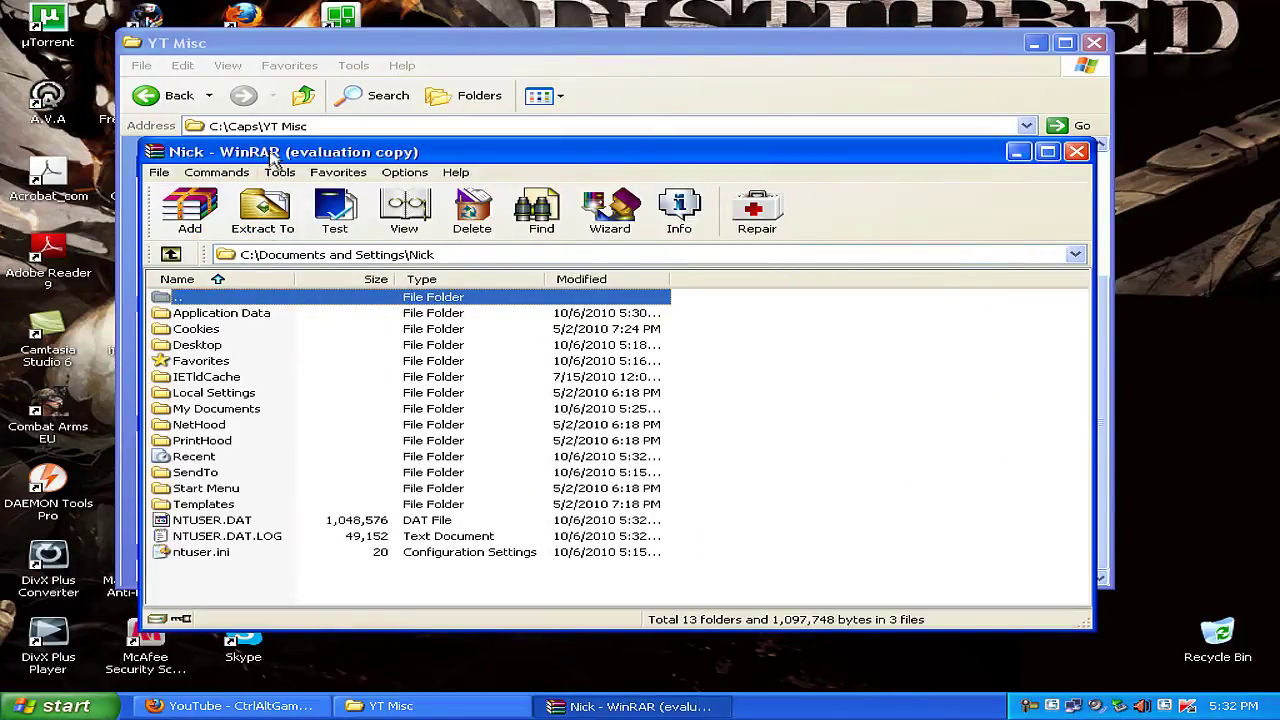
drag(270, 155, 369, 111)
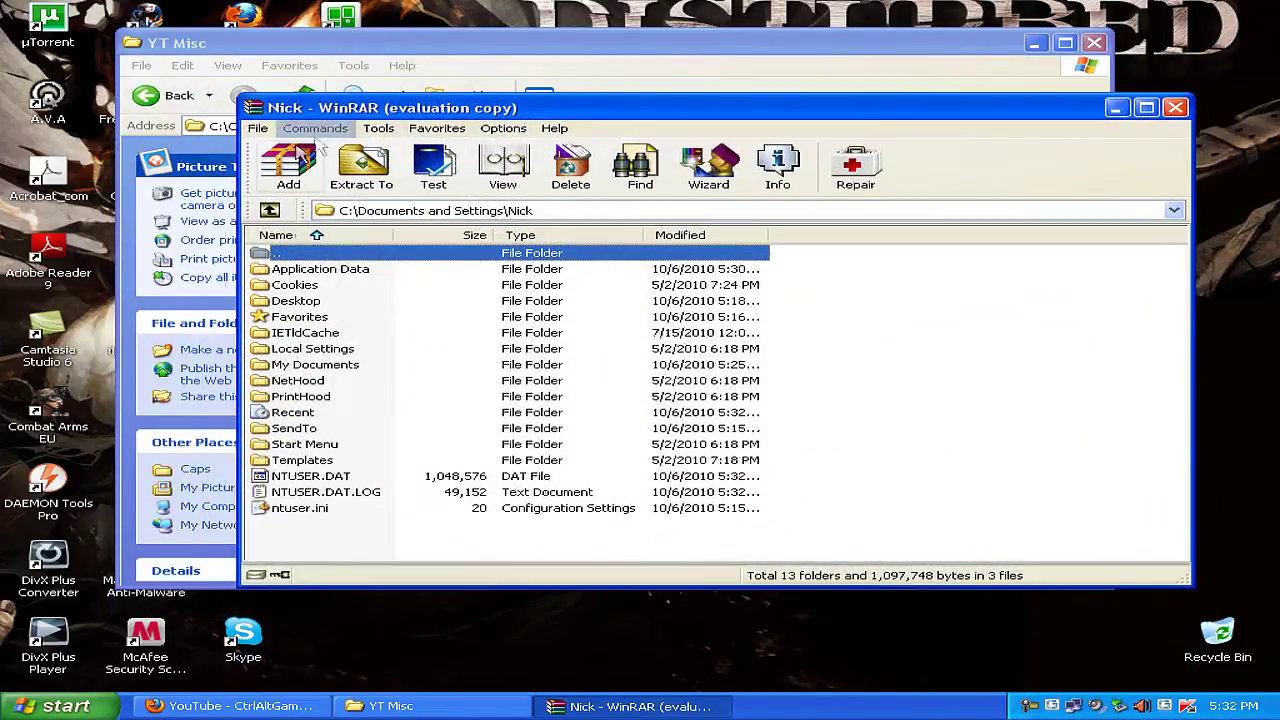
Step: Browse to C:\Caps\YT Misc in WinRAR's Open archive dialog
click(257, 129)
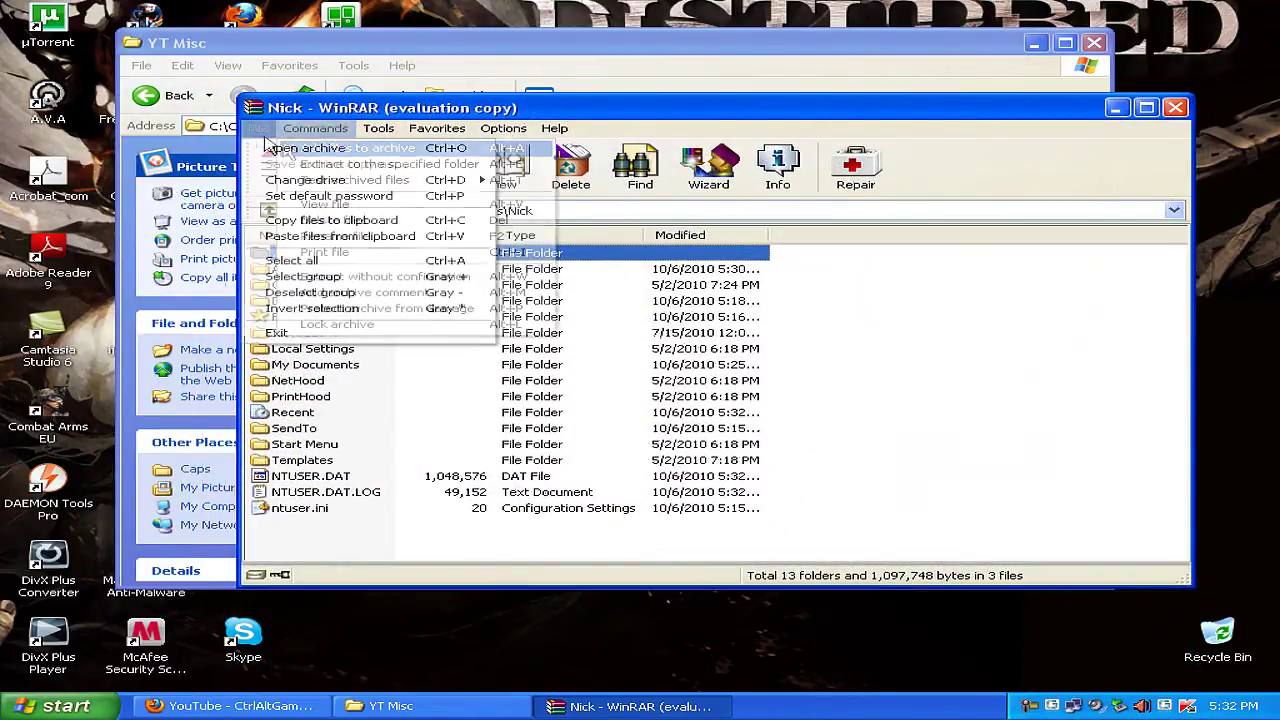
click(305, 148)
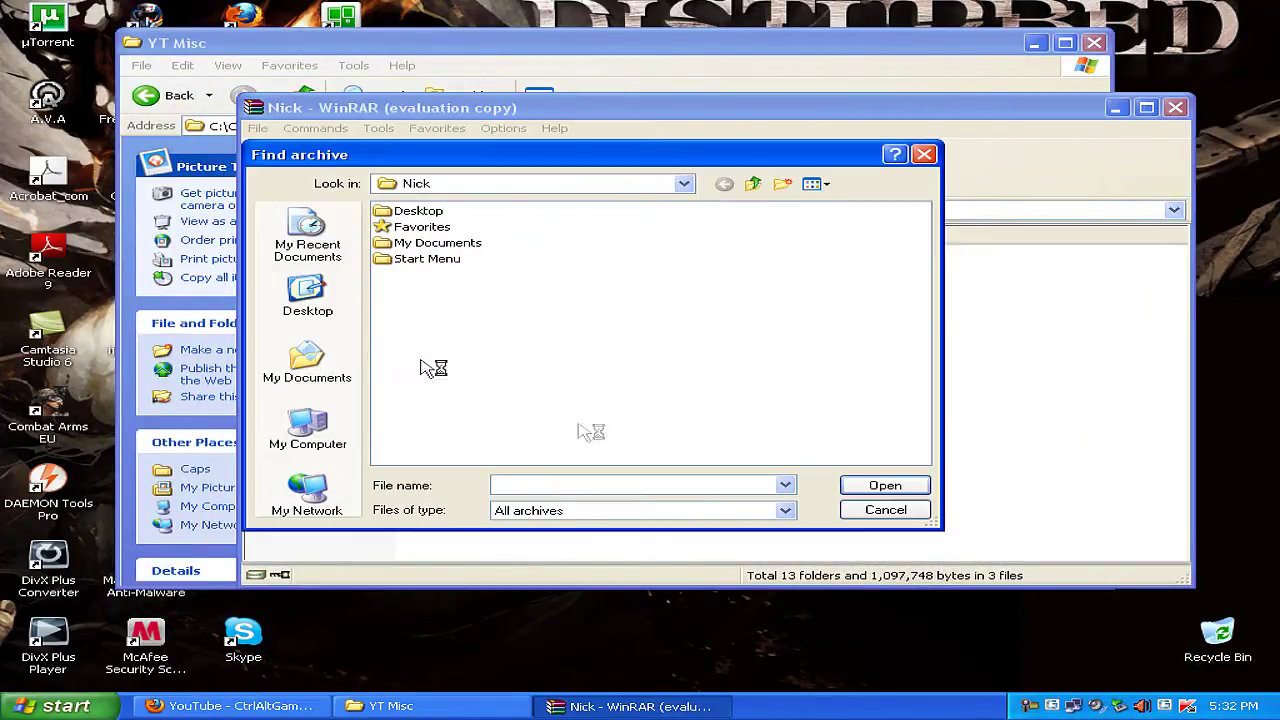
click(330, 425)
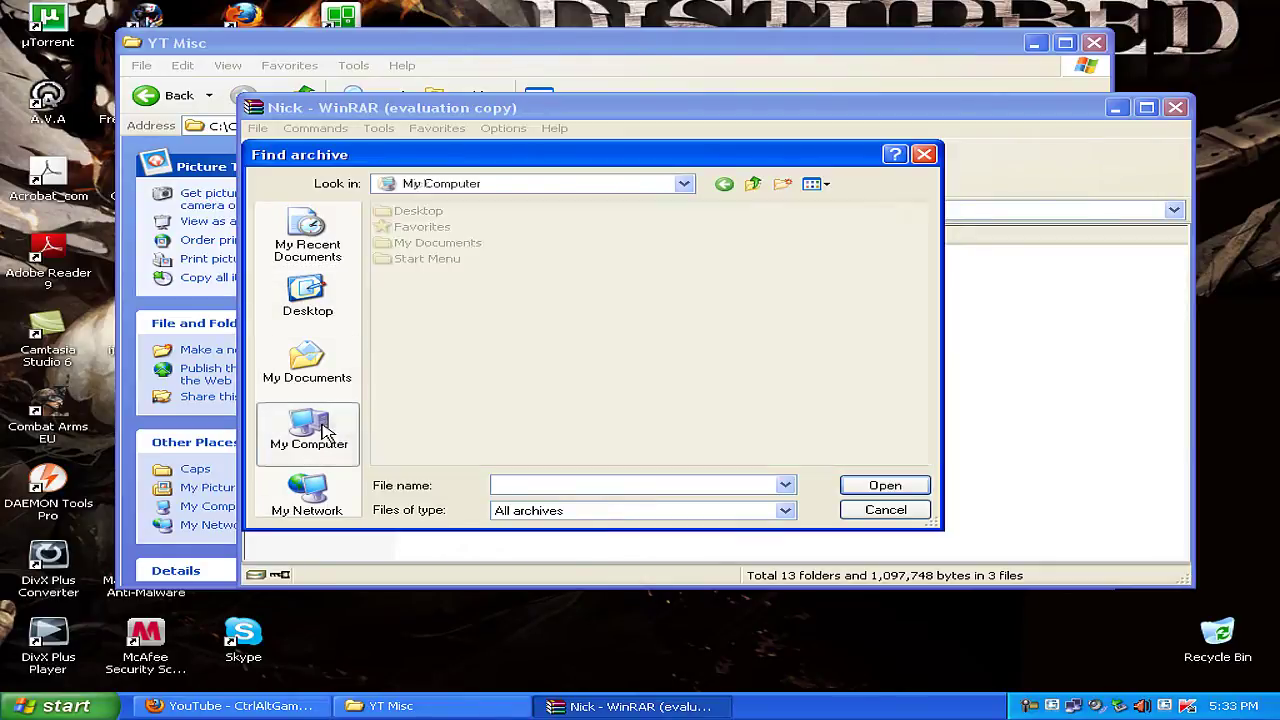
double_click(440, 226)
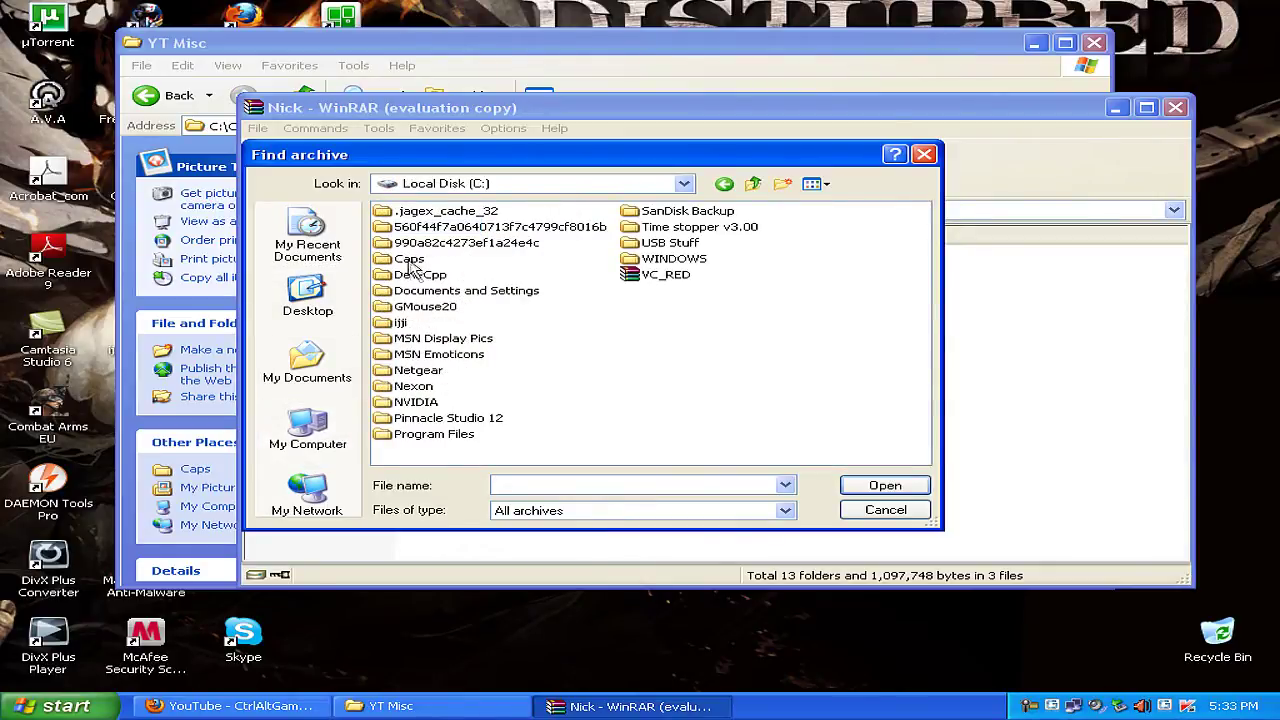
double_click(409, 258)
click(658, 438)
double_click(656, 440)
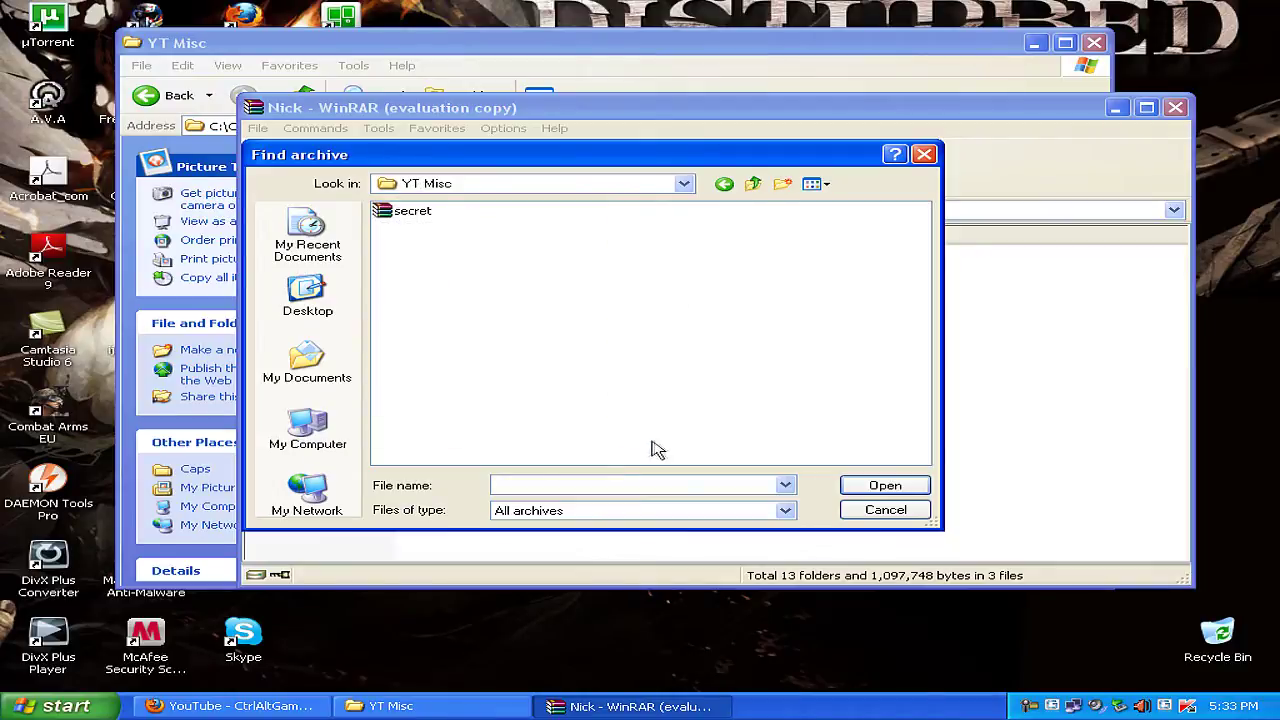
Step: Set Files of type to All files and open caghd as the archive
click(418, 216)
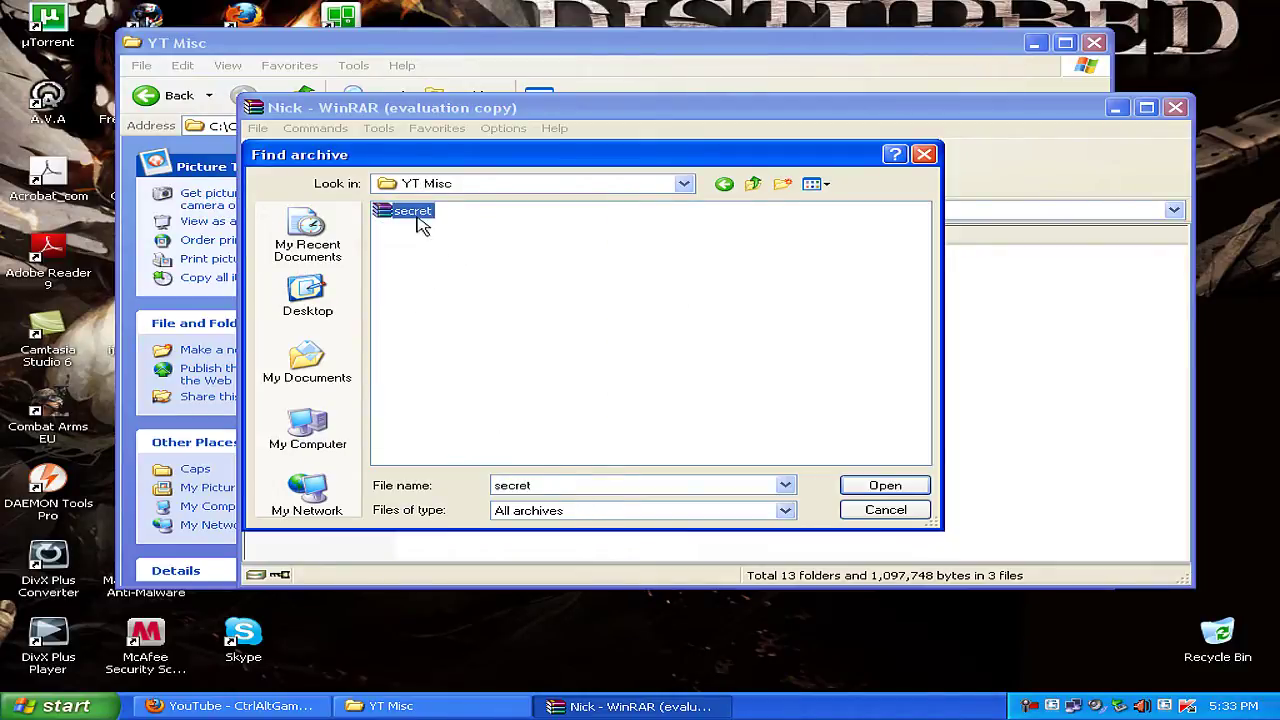
click(540, 512)
click(545, 552)
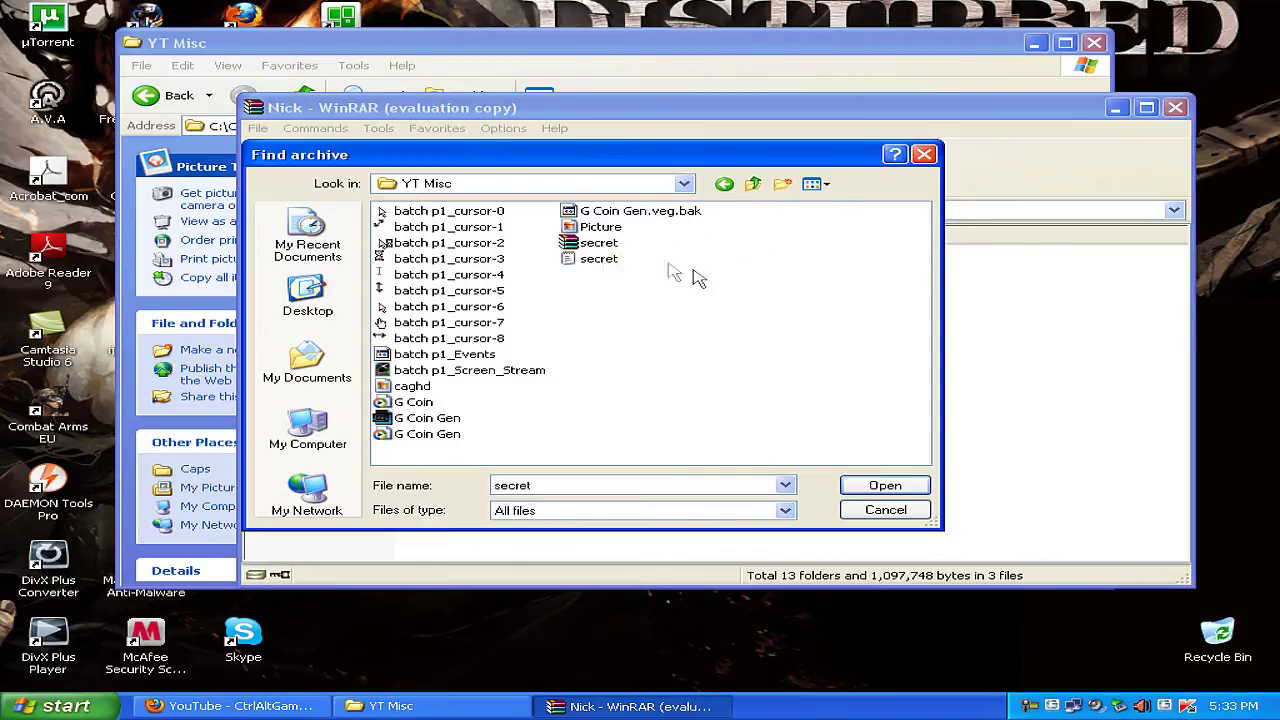
click(395, 389)
double_click(407, 390)
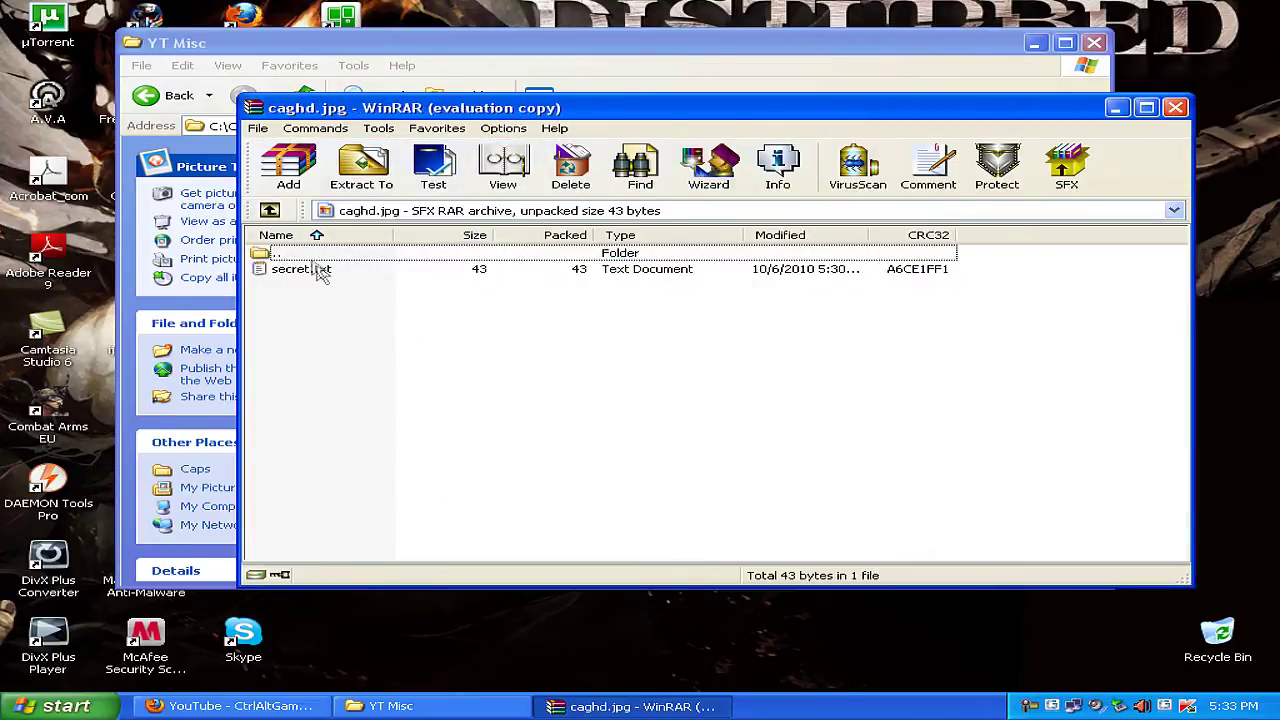
Step: Open the hidden secret.txt from caghd, read its address, then close Notepad and WinRAR
click(320, 271)
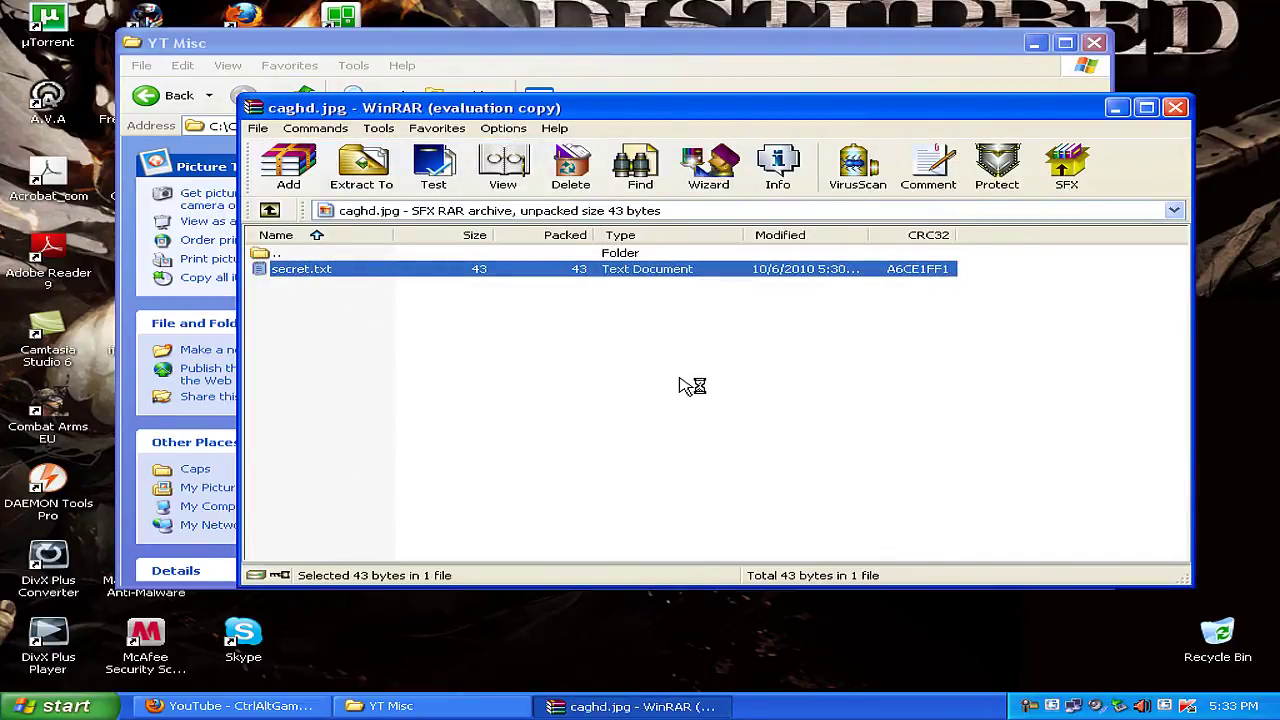
key(ctrl+a)
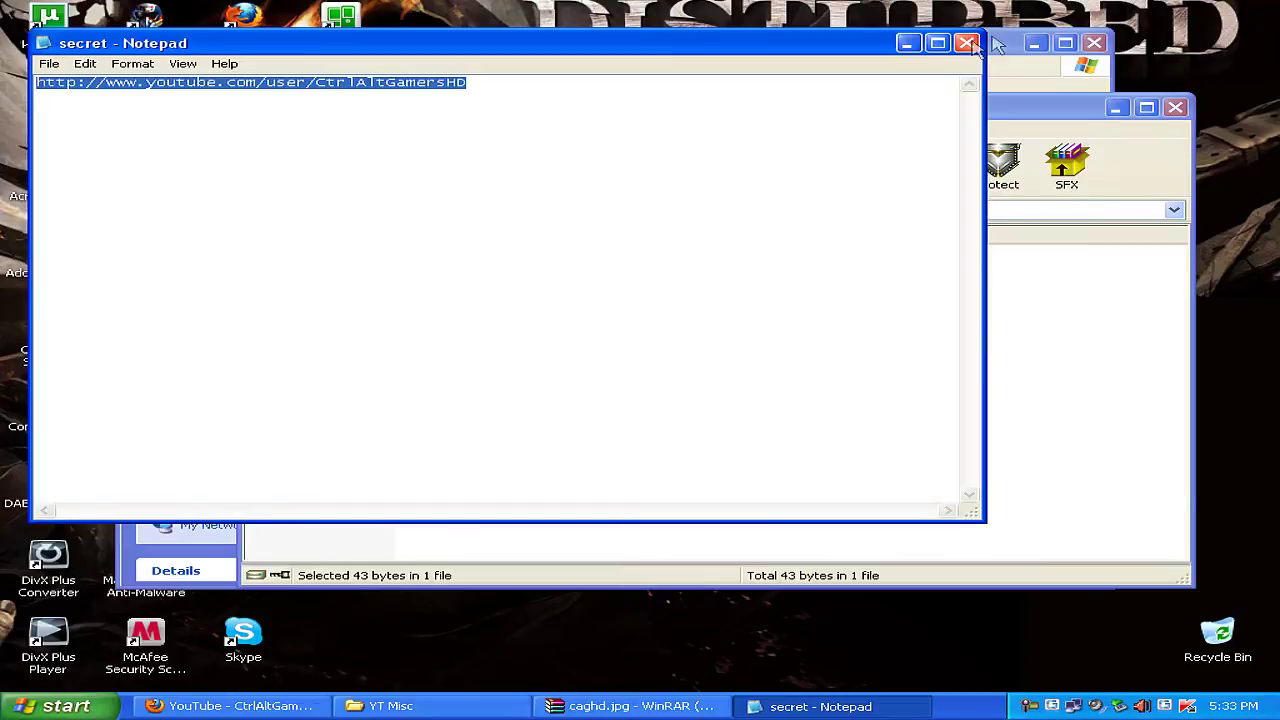
click(967, 43)
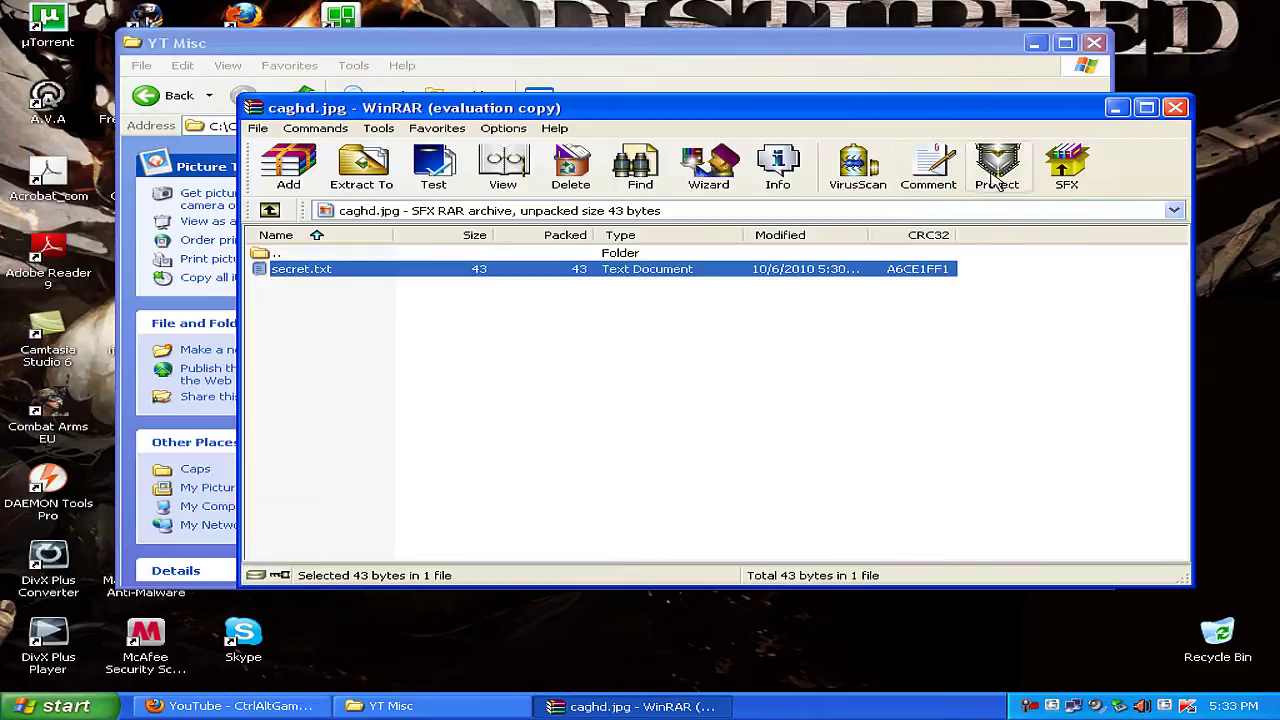
click(1178, 108)
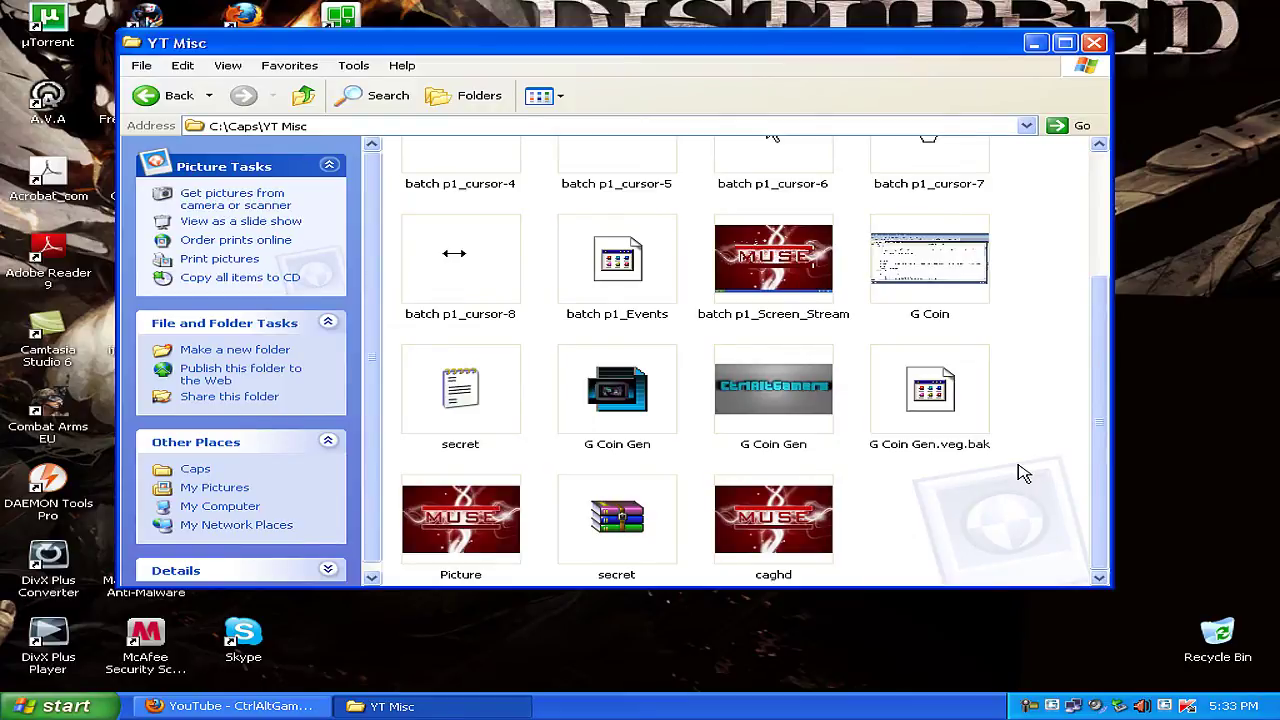
Step: Close the YT Misc Explorer window so only the desktop and minimized YouTube browser remain
click(1096, 43)
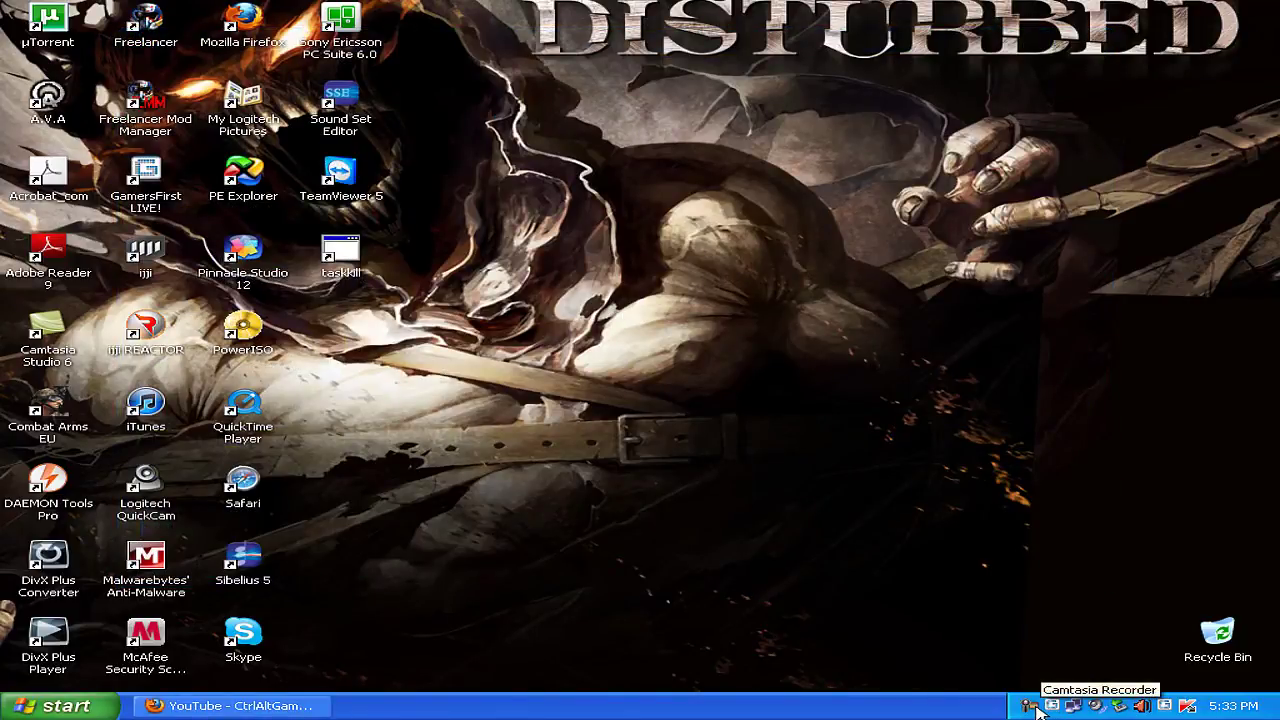
right_click(1033, 706)
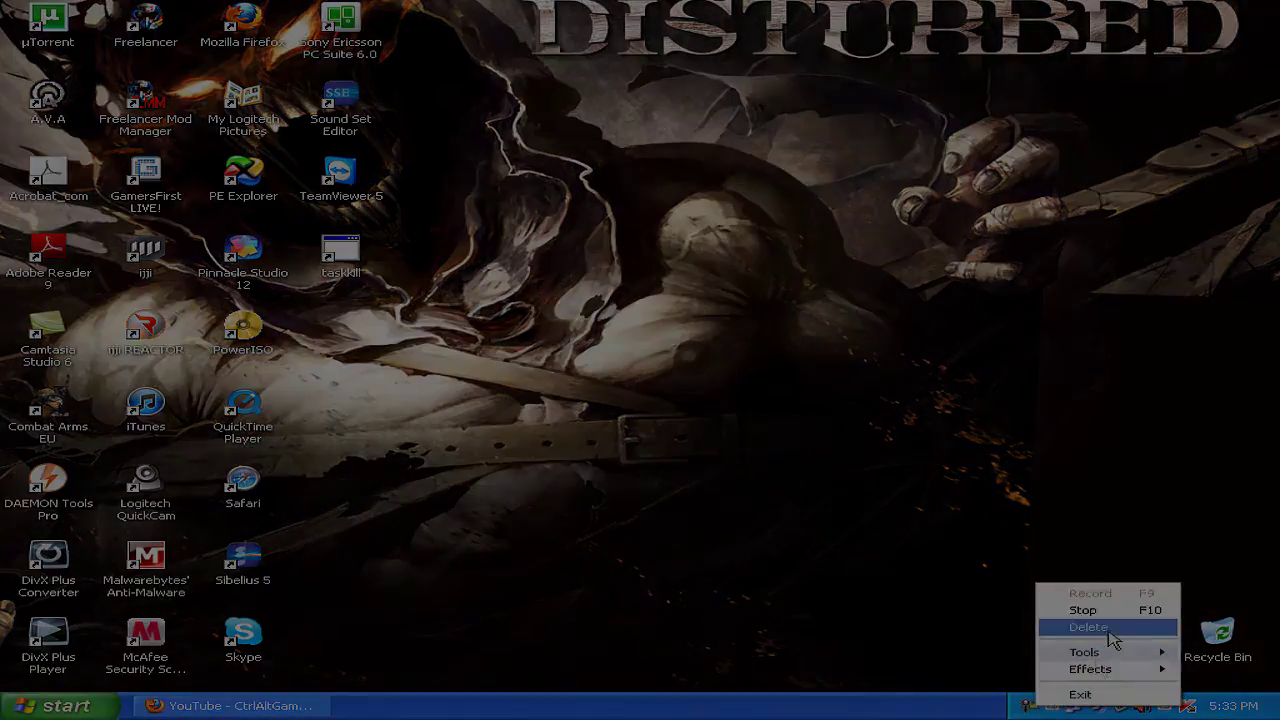